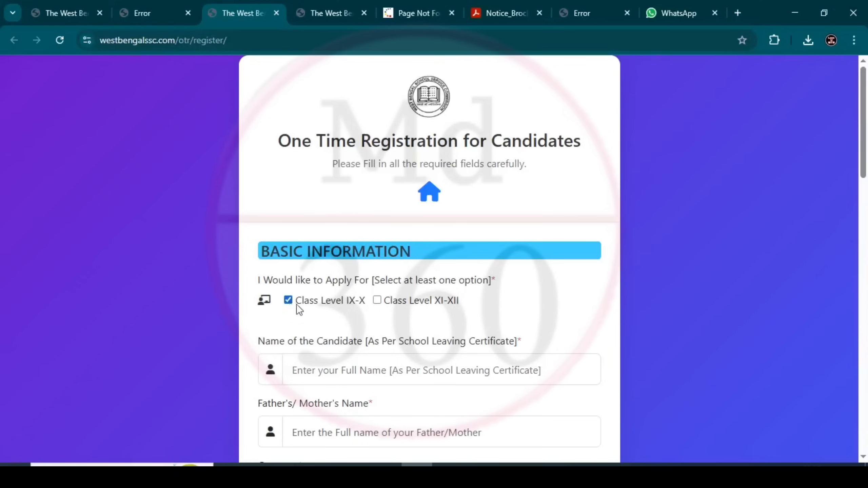
Enter the candidate's full name and the father's/mother's name on the registration form
{"action": "scroll", "coordinate": [378, 298], "scroll_direction": "down", "scroll_amount": 2}
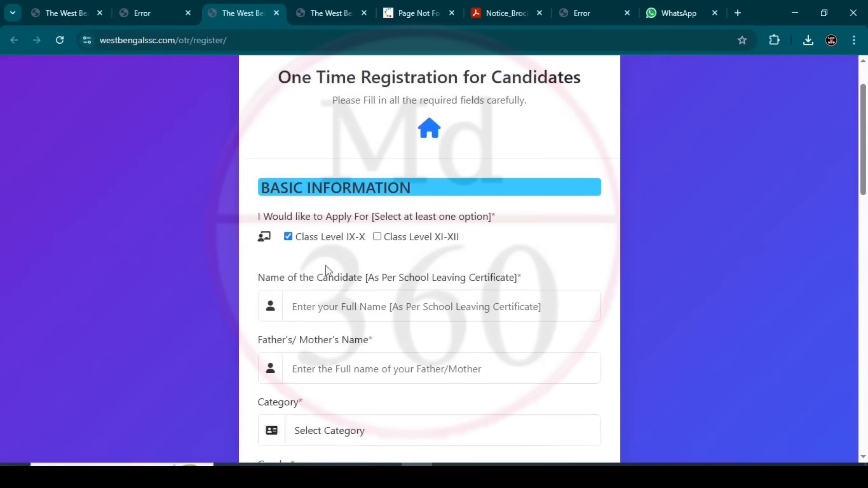
{"action": "left_click", "coordinate": [319, 302]}
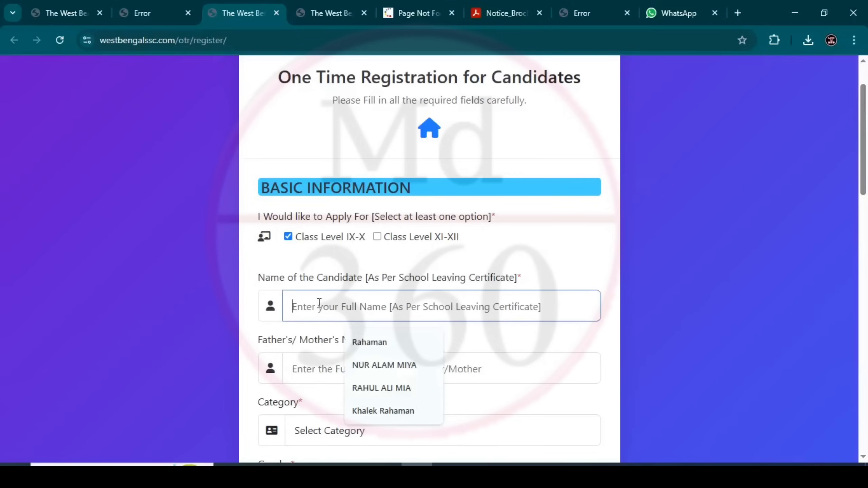
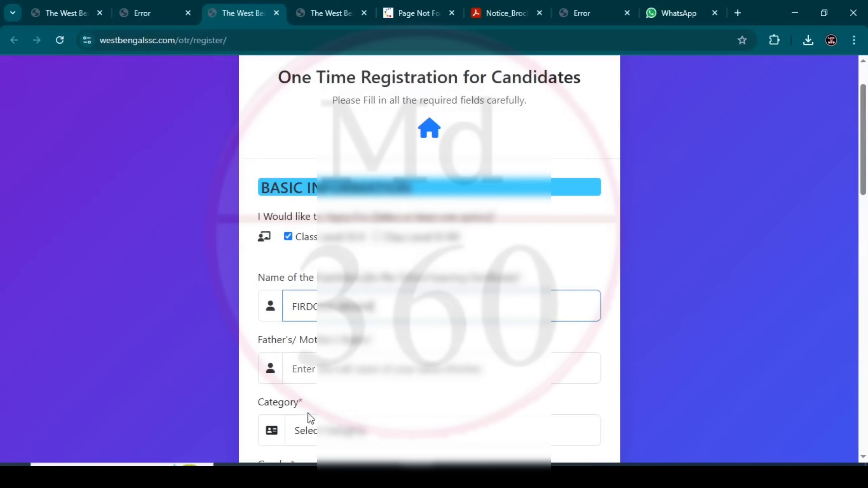
{"action": "key", "text": "Tab"}
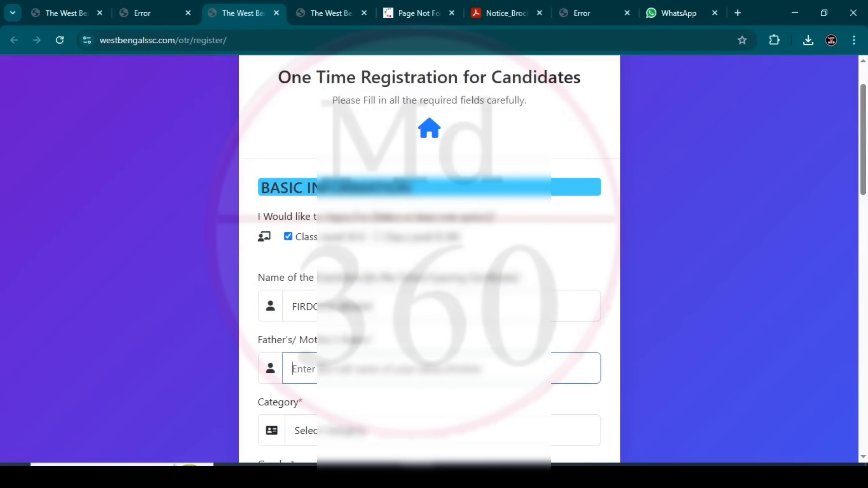
{"action": "type", "text": "MR"}
{"action": "key", "text": "BackSpace"}
{"action": "type", "text": "EHE"}
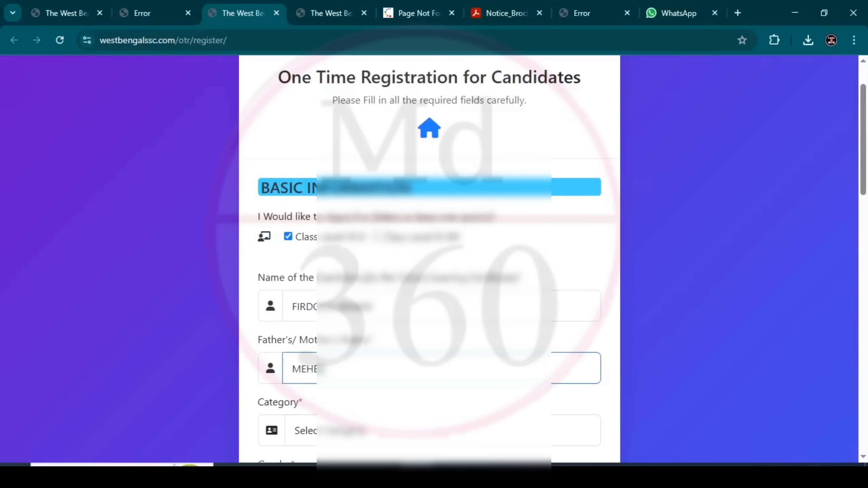
{"action": "type", "text": "?????????"}
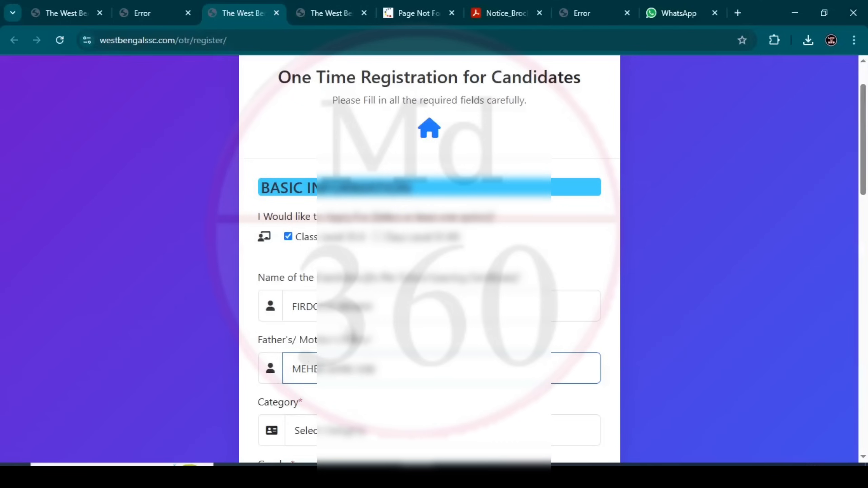
{"action": "scroll", "coordinate": [439, 295], "scroll_direction": "down", "scroll_amount": 2}
Set Category to OBC-A and Gender to FEMALE
{"action": "scroll", "coordinate": [430, 299], "scroll_direction": "down", "scroll_amount": 2}
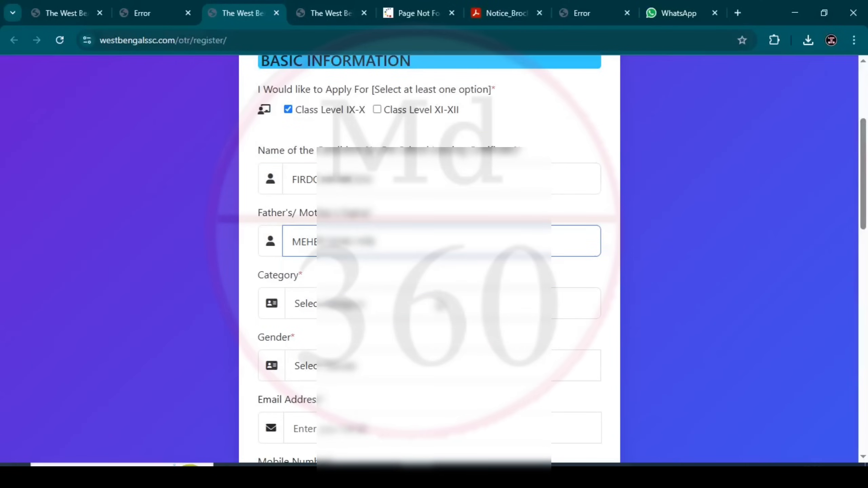
{"action": "left_click", "coordinate": [375, 304]}
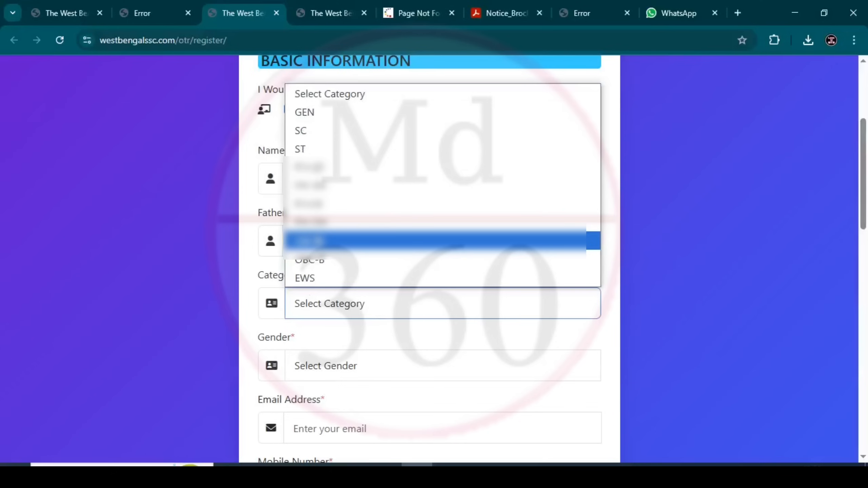
{"action": "left_click", "coordinate": [316, 241]}
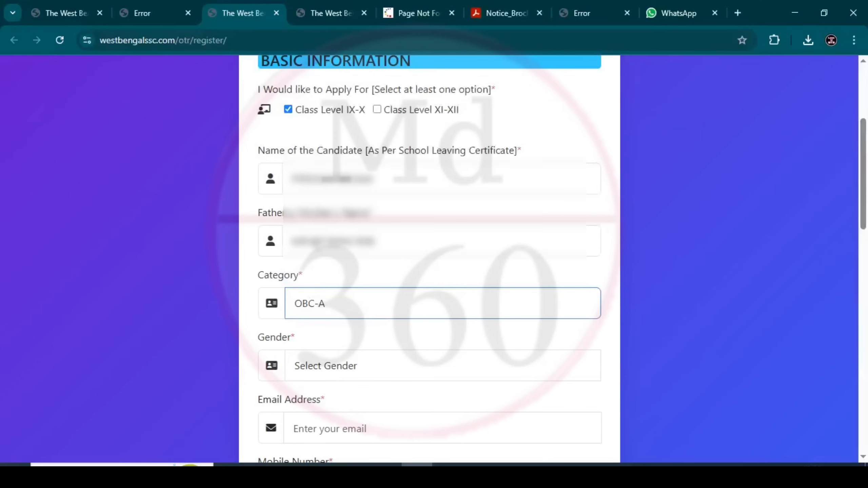
{"action": "left_click", "coordinate": [316, 364]}
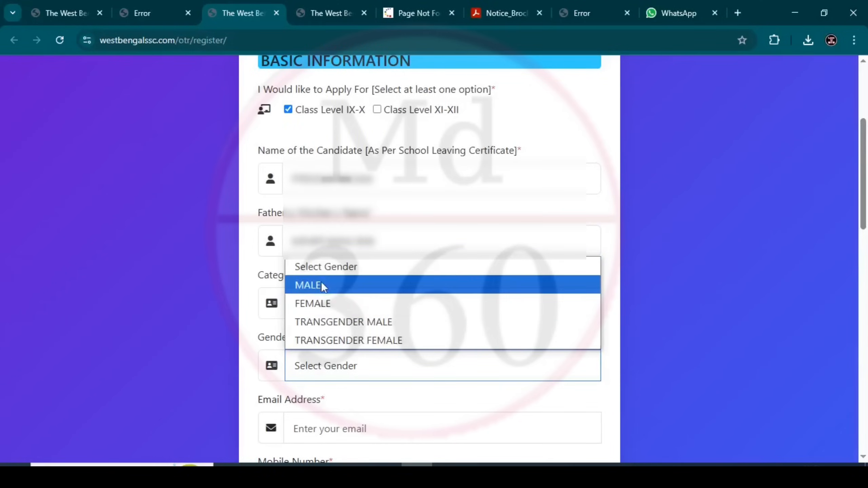
{"action": "left_click", "coordinate": [312, 303]}
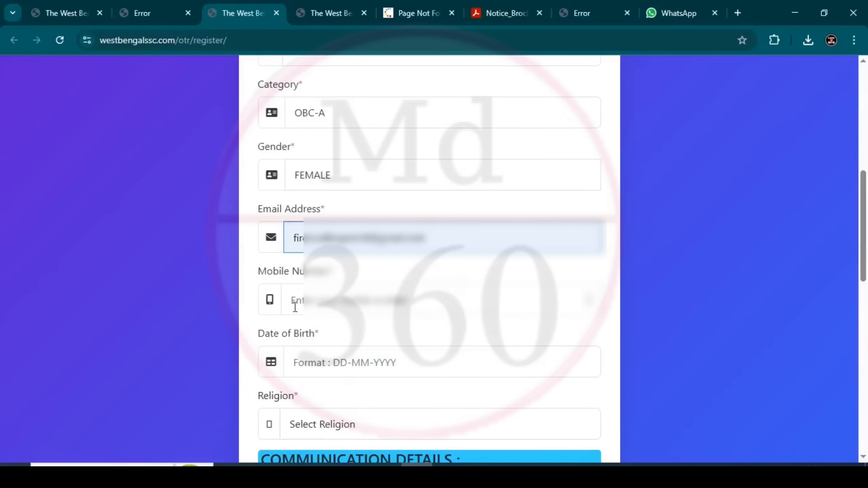
Enter the mobile number and pick a date of birth in May 1998
{"action": "left_click", "coordinate": [301, 298]}
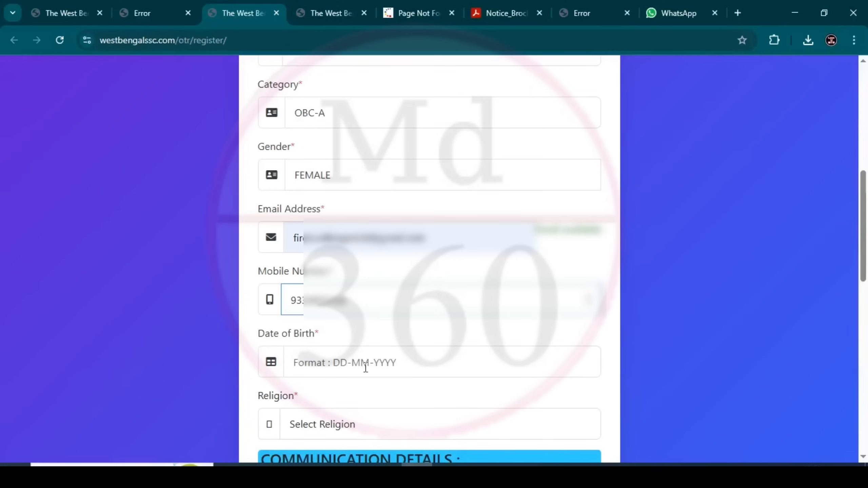
{"action": "left_click", "coordinate": [365, 367]}
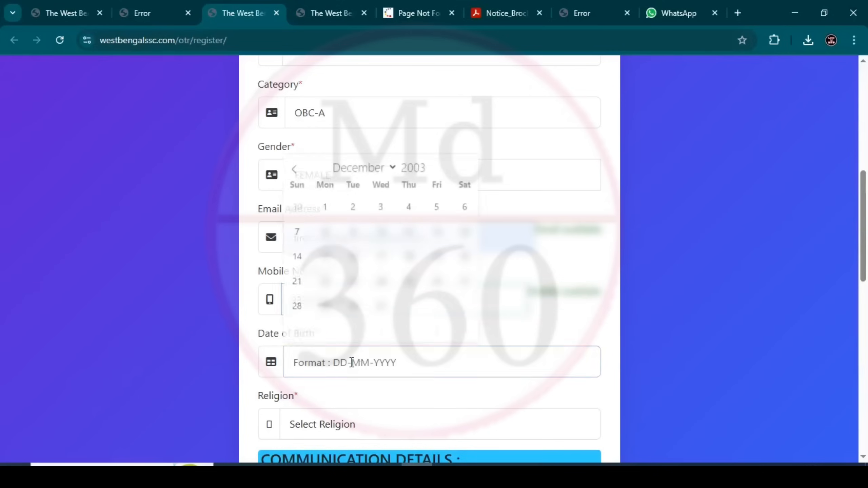
{"action": "double_click", "coordinate": [418, 170]}
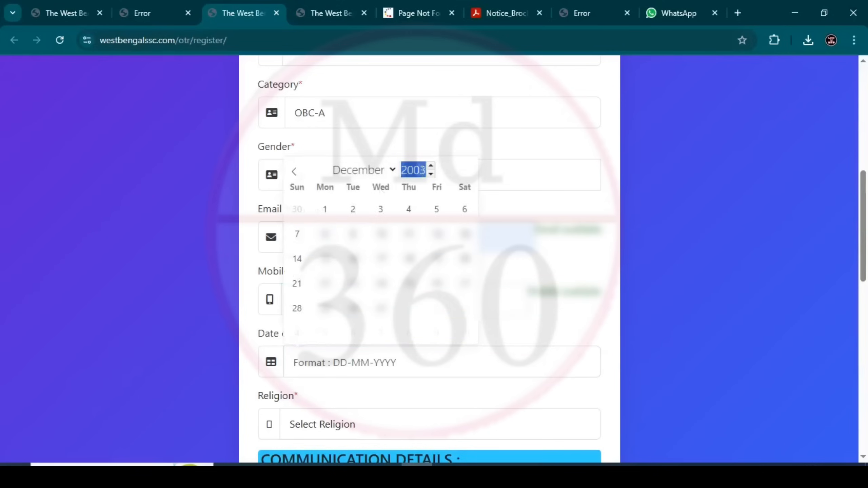
{"action": "type", "text": "1998"}
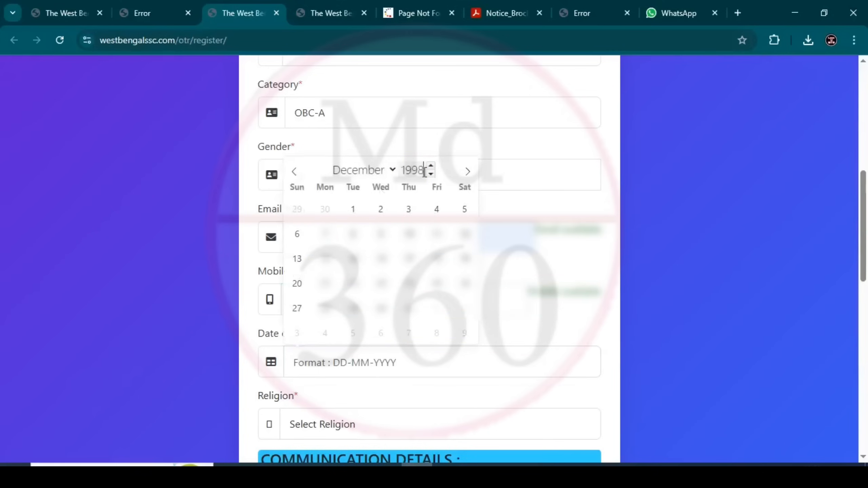
{"action": "left_click", "coordinate": [374, 171]}
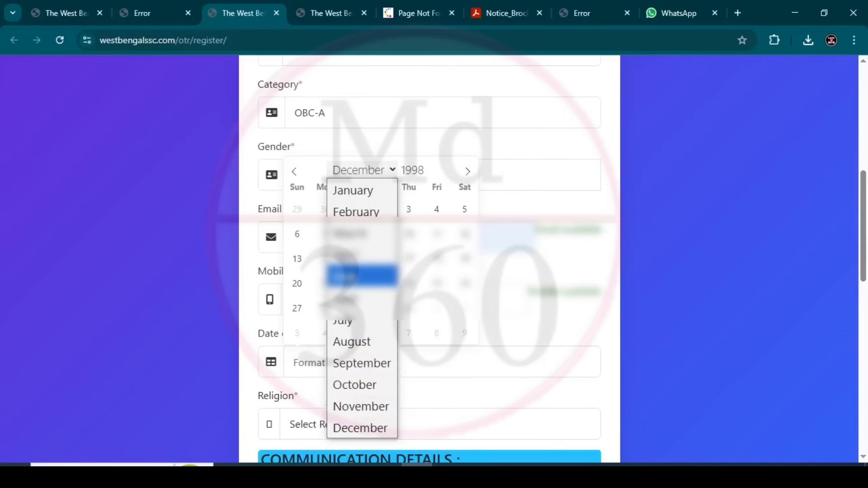
{"action": "left_click", "coordinate": [352, 276]}
{"action": "left_click", "coordinate": [353, 259]}
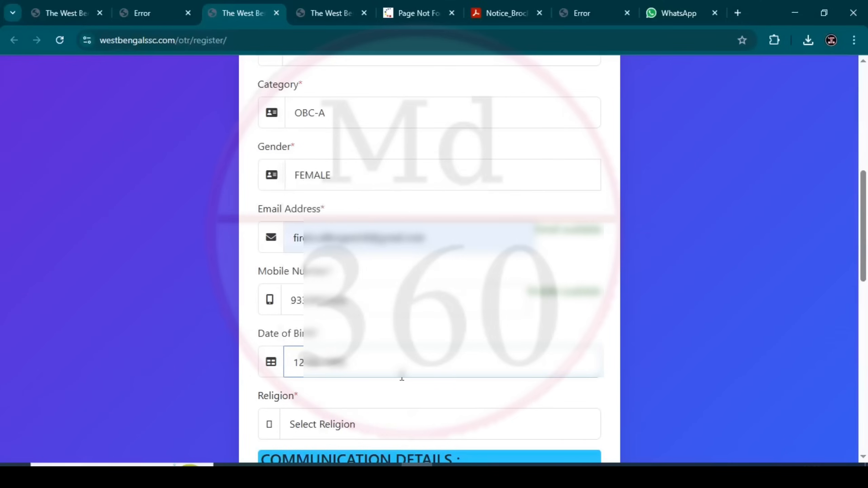
{"action": "scroll", "coordinate": [430, 260], "scroll_direction": "down", "scroll_amount": 5}
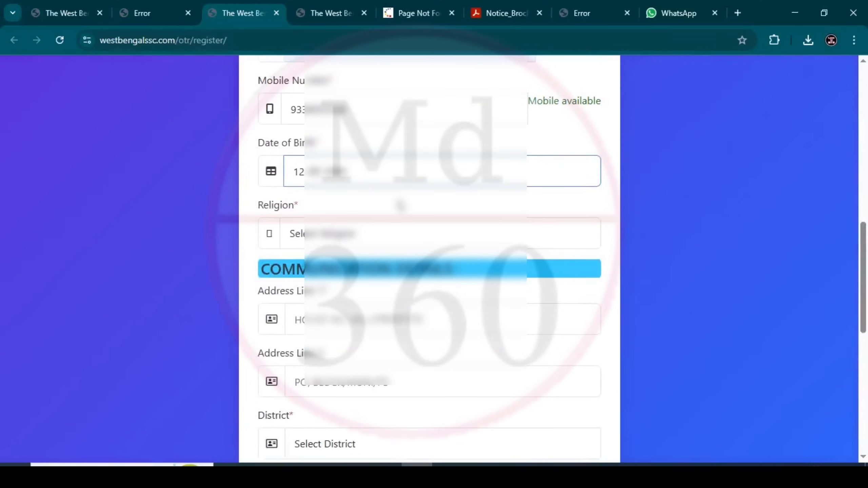
Set Religion to ISLAM
{"action": "left_click", "coordinate": [343, 244]}
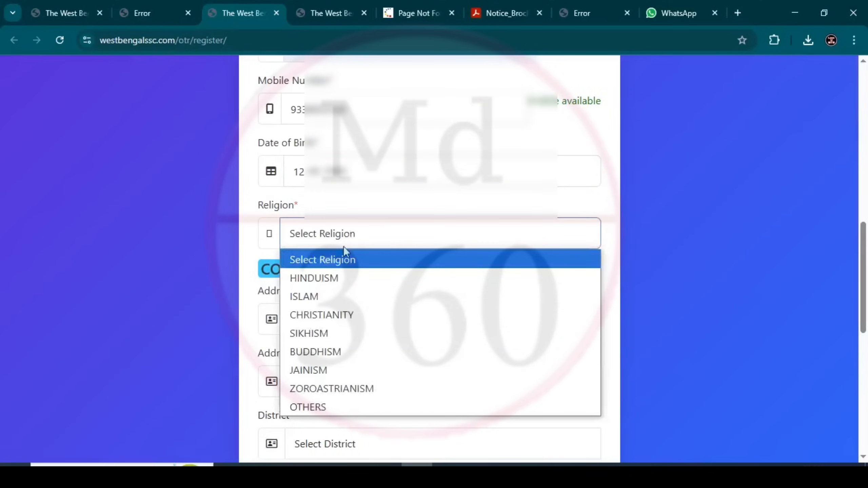
{"action": "left_click", "coordinate": [328, 296]}
{"action": "scroll", "coordinate": [351, 305], "scroll_direction": "down", "scroll_amount": 2}
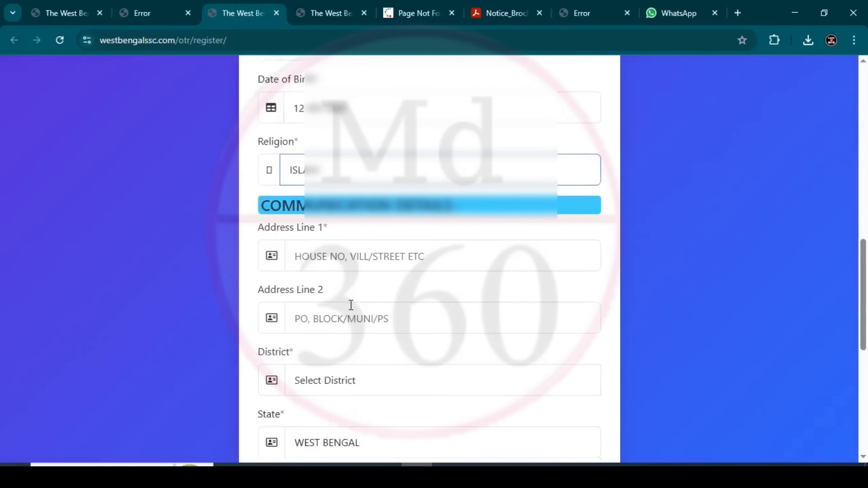
{"action": "scroll", "coordinate": [351, 304], "scroll_direction": "down", "scroll_amount": 2}
Fill in Address Line 1 and Address Line 2 with the candidate's address
{"action": "left_click", "coordinate": [321, 188]}
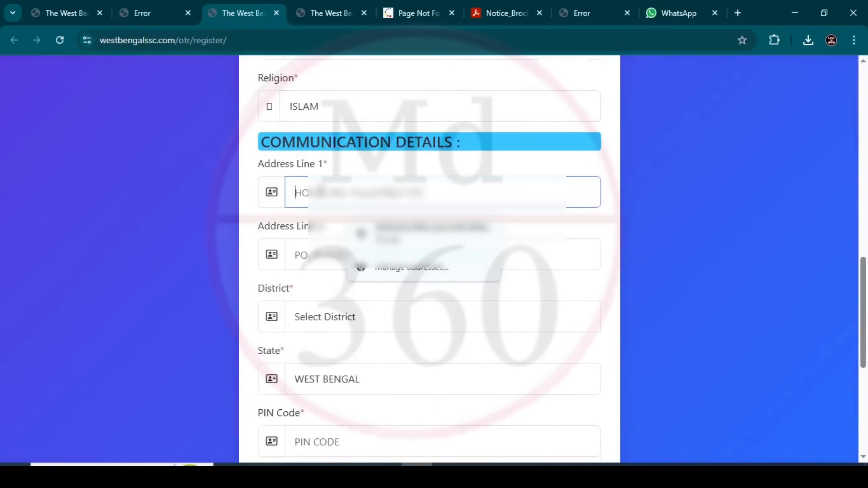
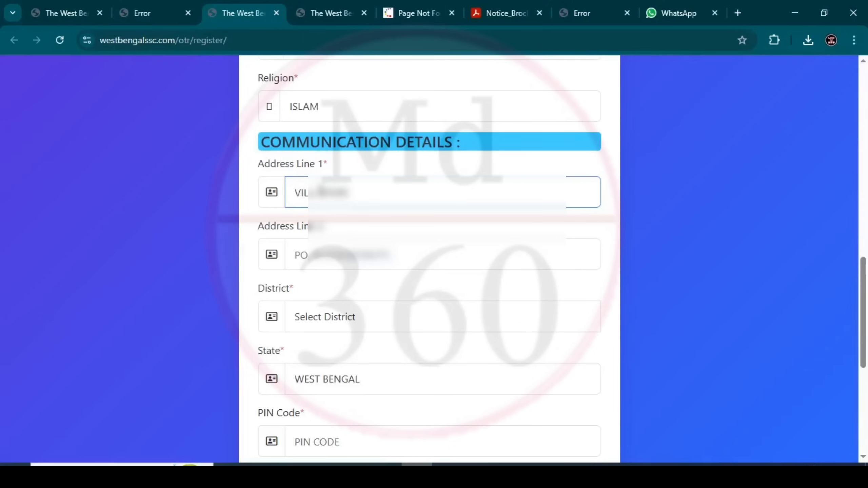
{"action": "left_click", "coordinate": [322, 256]}
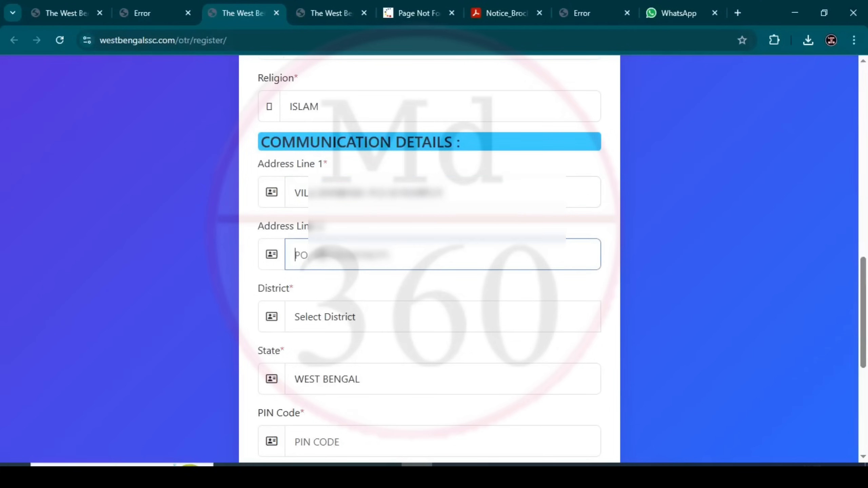
{"action": "type", "text": "PS-???"}
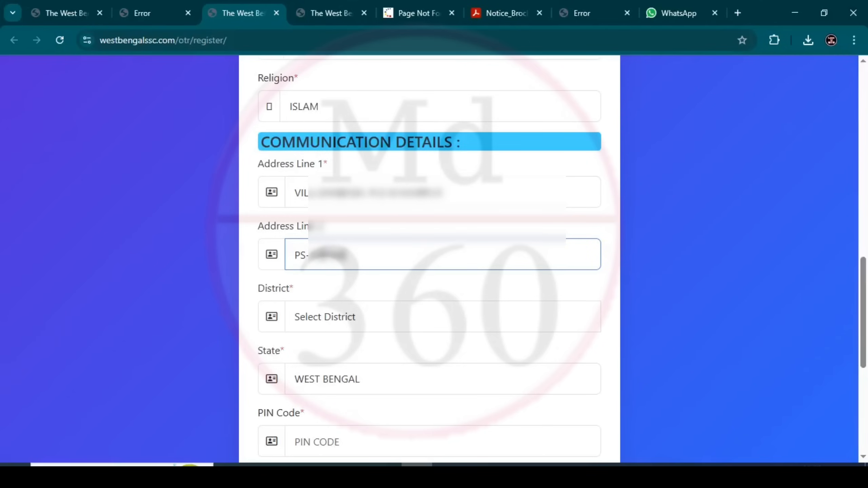
{"action": "type", "text": "??????? ?????? ????????"}
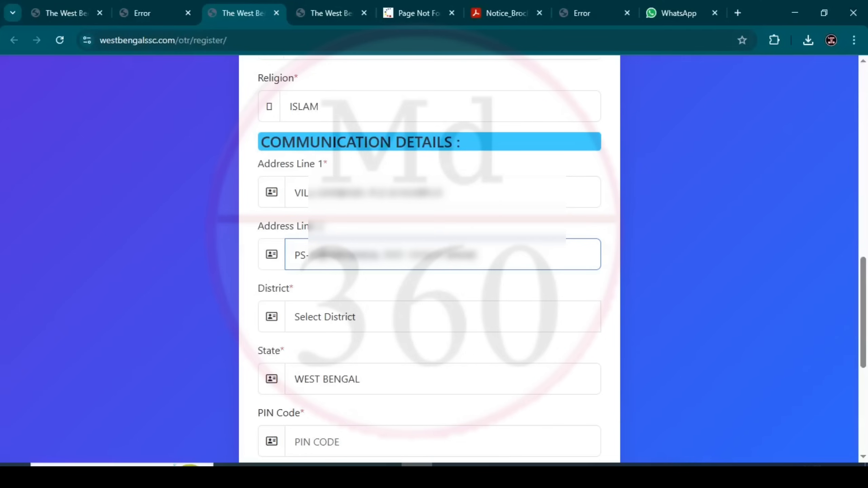
Choose COOCHBEHAR as the district
{"action": "left_click", "coordinate": [306, 315]}
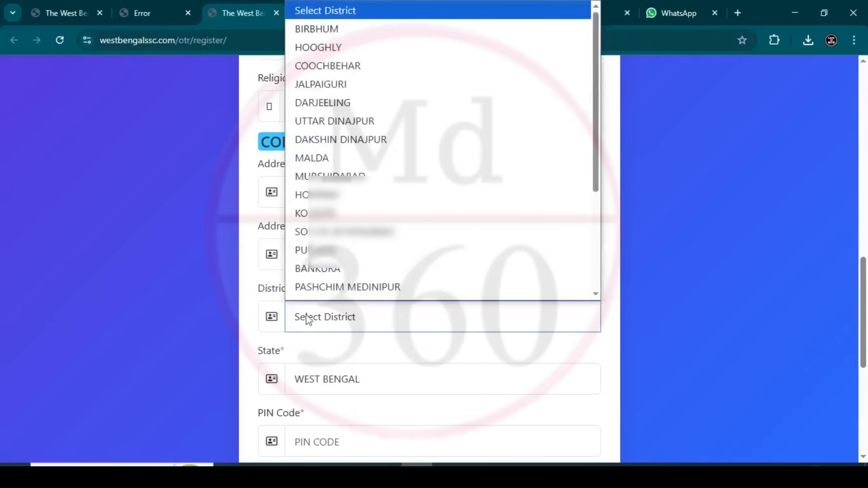
{"action": "key", "text": "s"}
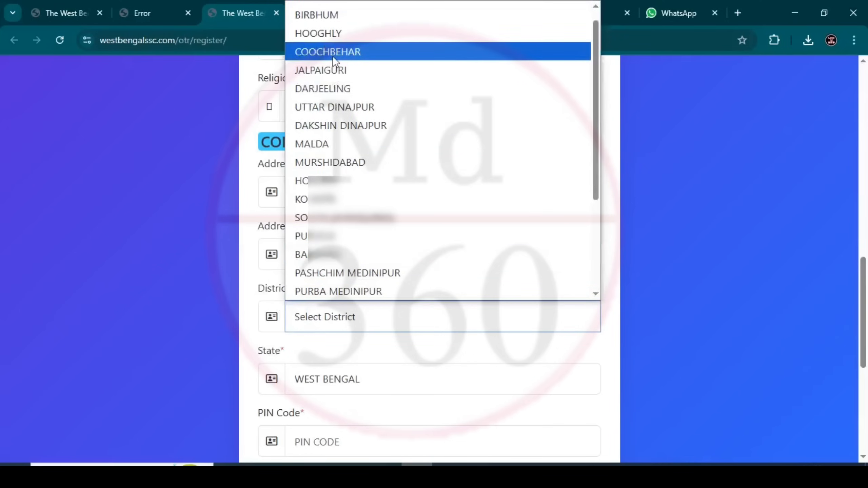
{"action": "left_click", "coordinate": [332, 54]}
{"action": "scroll", "coordinate": [437, 295], "scroll_direction": "down", "scroll_amount": 5}
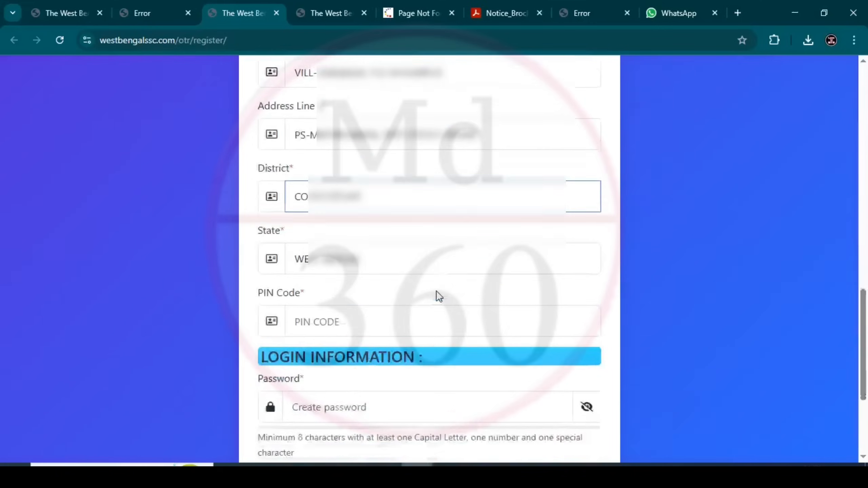
{"action": "left_click", "coordinate": [344, 248]}
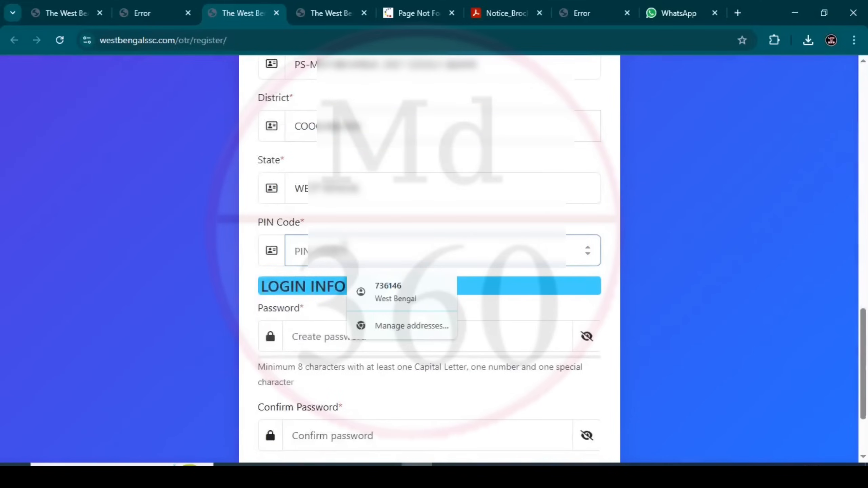
Enter the PIN code for the address
{"action": "type", "text": "736146"}
{"action": "left_click", "coordinate": [245, 248]}
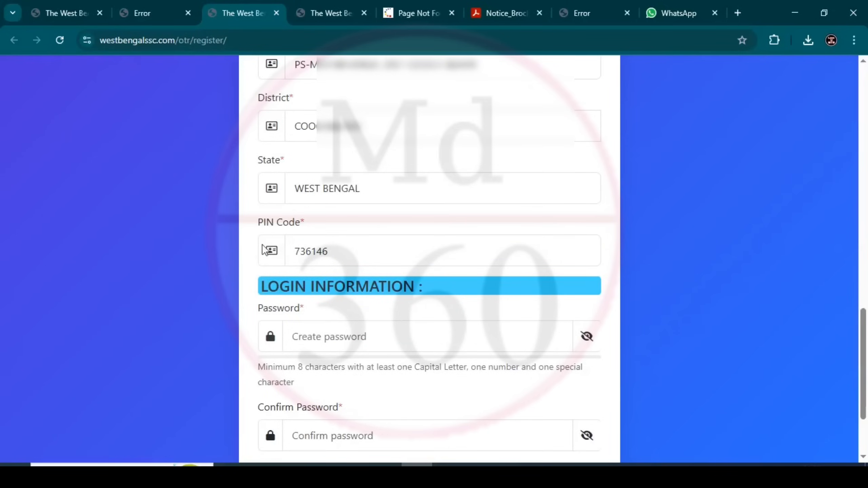
{"action": "scroll", "coordinate": [265, 250], "scroll_direction": "down", "scroll_amount": 3}
Set and confirm the account password, accept the Terms and Conditions, and register
{"action": "left_click", "coordinate": [358, 219]}
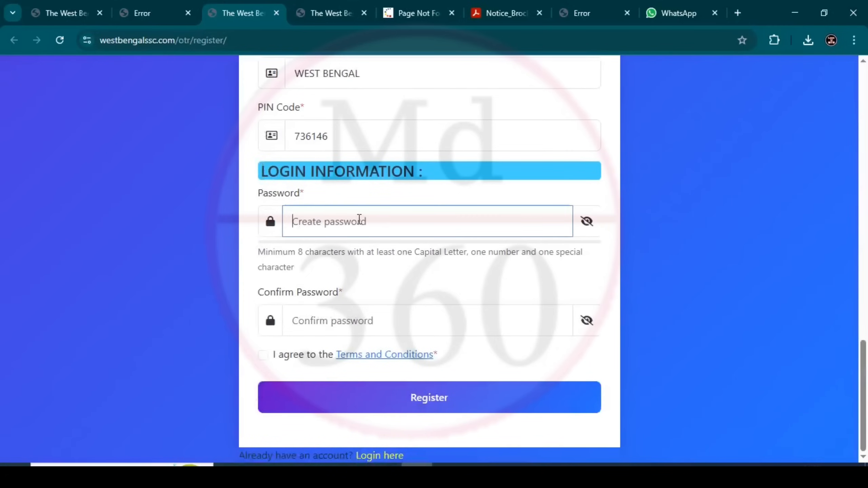
{"action": "type", "text": "*******"}
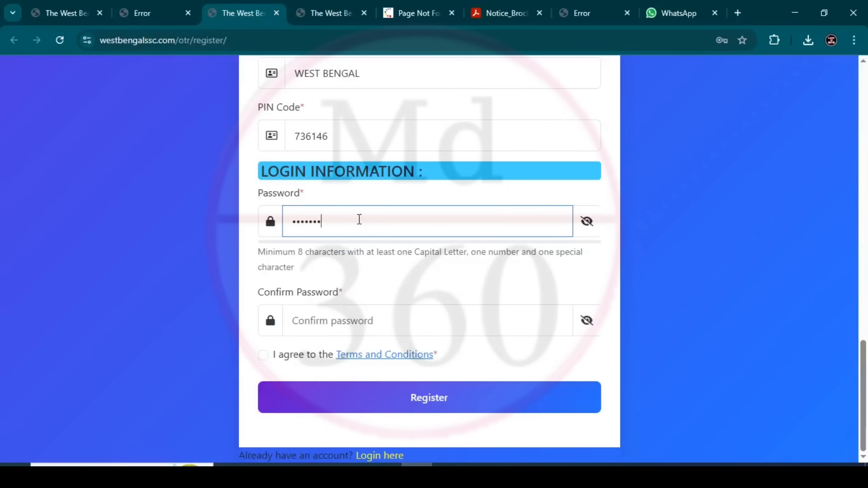
{"action": "key", "text": "BackSpace"}
{"action": "key", "text": "BackSpace"}
{"action": "key", "text": "BackSpace"}
{"action": "key", "text": "BackSpace"}
{"action": "key", "text": "BackSpace"}
{"action": "key", "text": "BackSpace"}
{"action": "key", "text": "BackSpace"}
{"action": "type", "text": "*****"}
{"action": "type", "text": "****"}
{"action": "left_click", "coordinate": [319, 321]}
{"action": "type", "text": "********"}
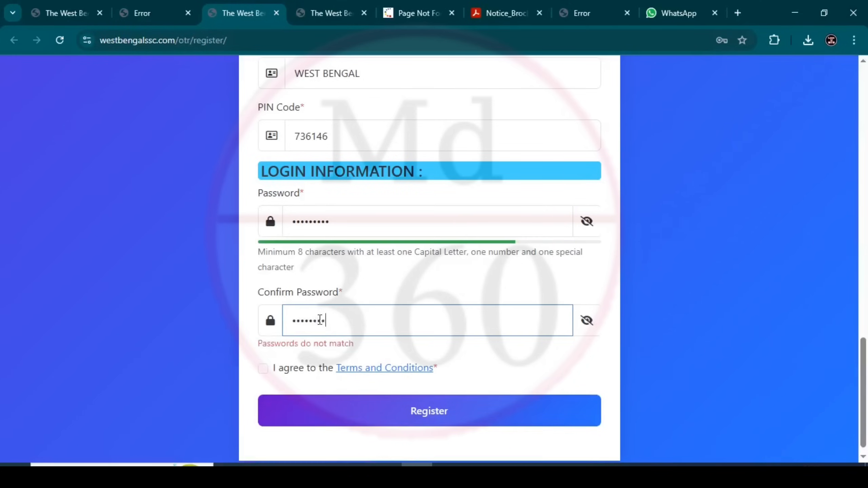
{"action": "type", "text": "*"}
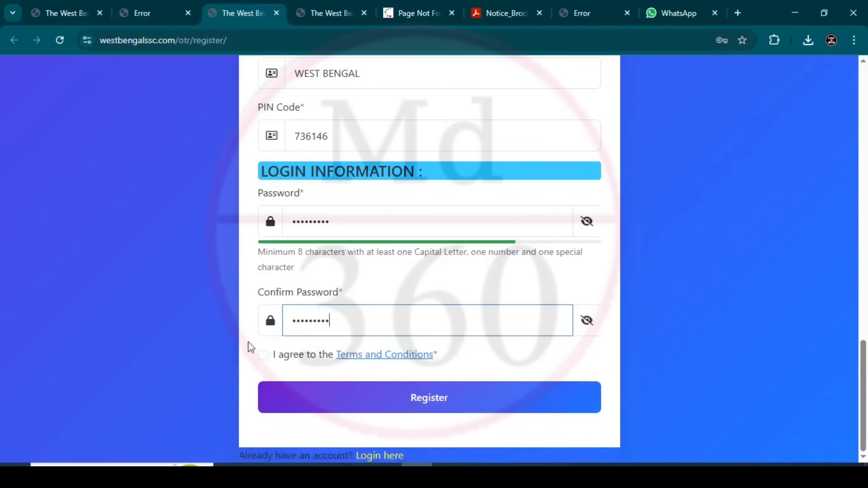
{"action": "left_click", "coordinate": [262, 355]}
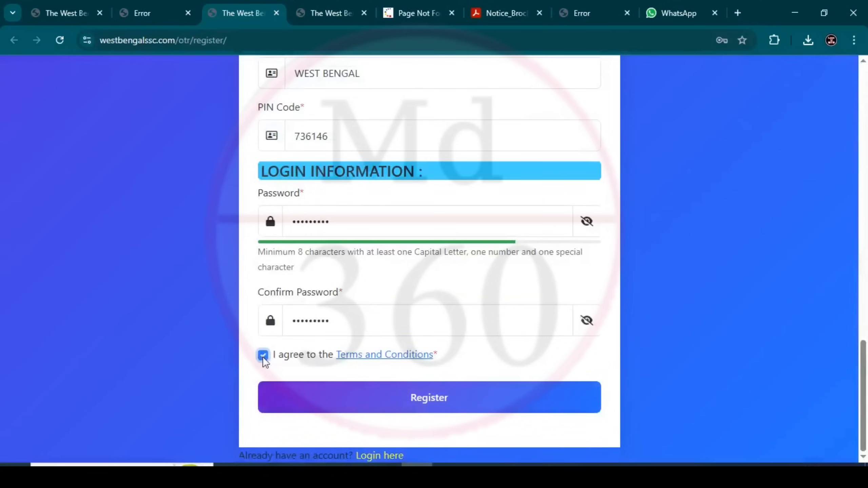
{"action": "left_click", "coordinate": [324, 399]}
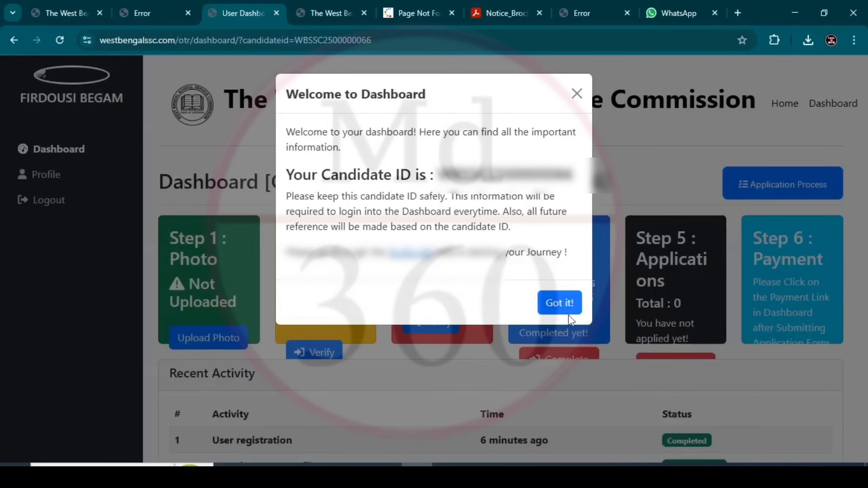
Dismiss the dashboard welcome message and close the two leftover Error tabs
{"action": "left_click", "coordinate": [554, 304]}
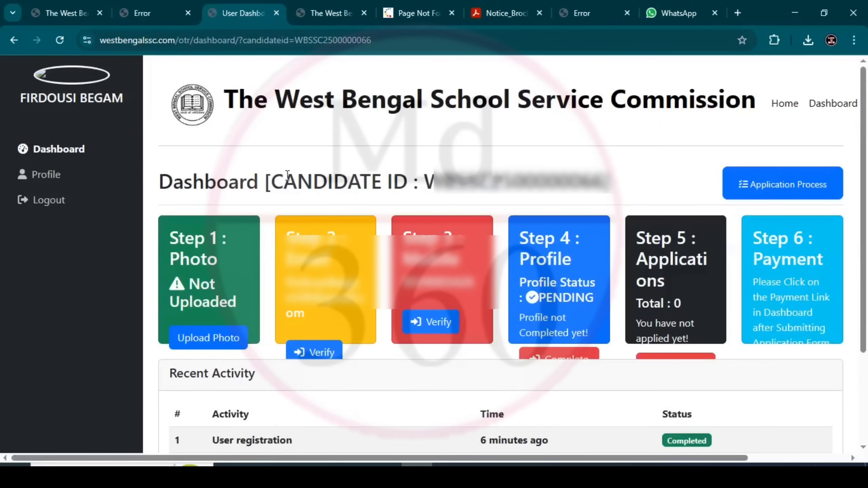
{"action": "left_click", "coordinate": [188, 13]}
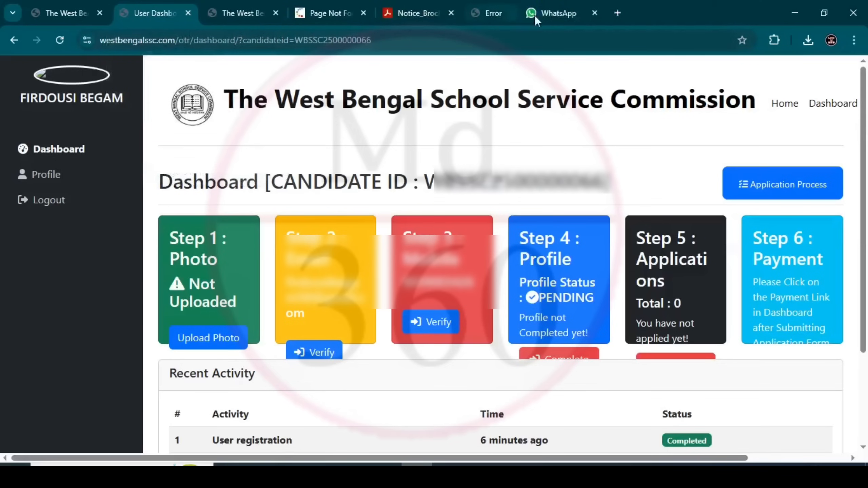
{"action": "left_click", "coordinate": [540, 10]}
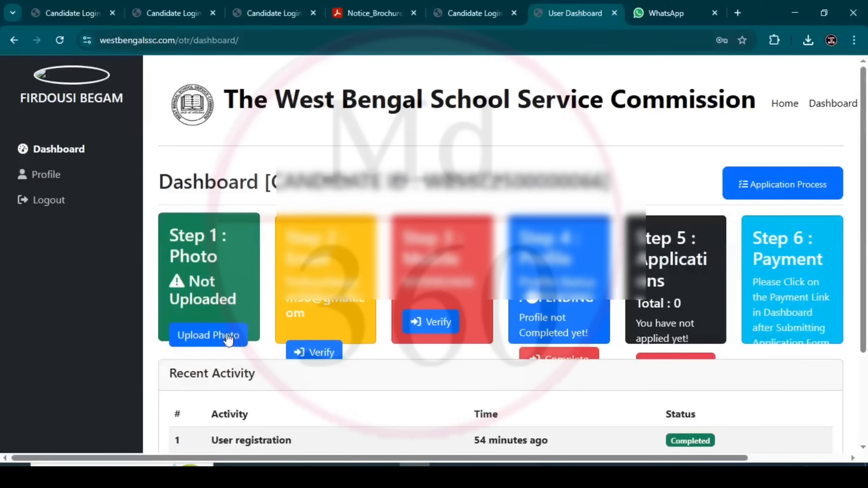
Upload the candidate's JPG photo and return to the dashboard to verify the e-mail
{"action": "left_click", "coordinate": [209, 340]}
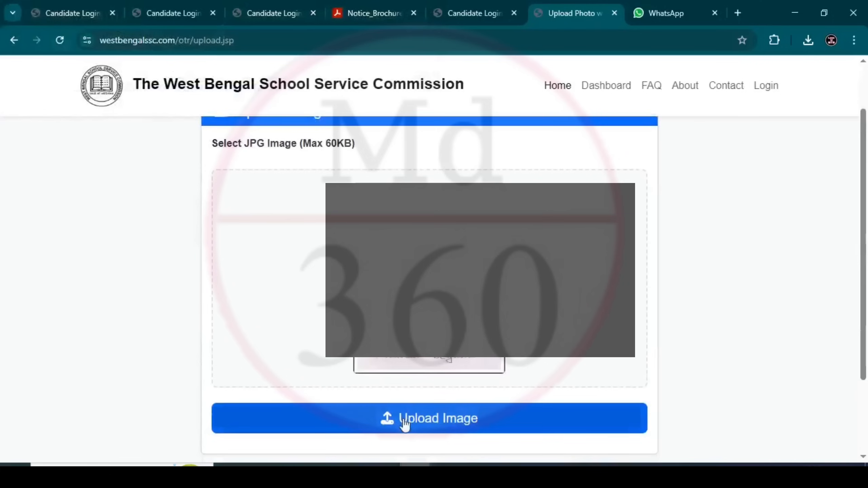
{"action": "left_click", "coordinate": [403, 420]}
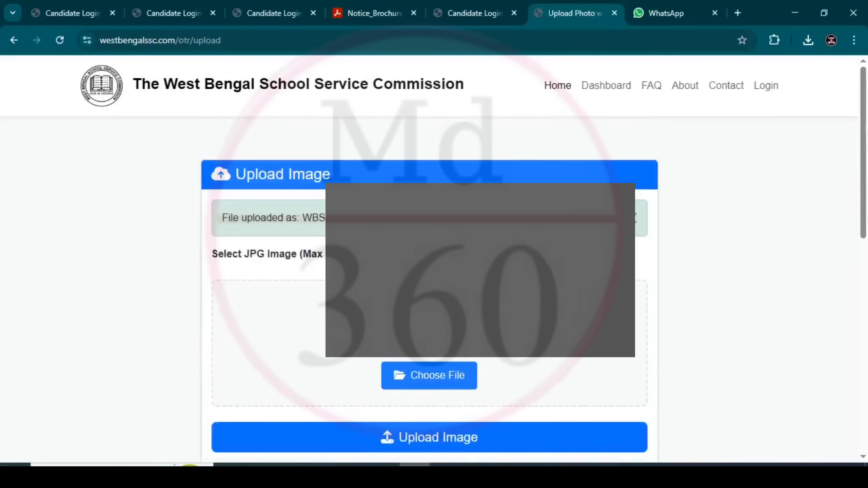
{"action": "scroll", "coordinate": [434, 274], "scroll_direction": "down", "scroll_amount": 10}
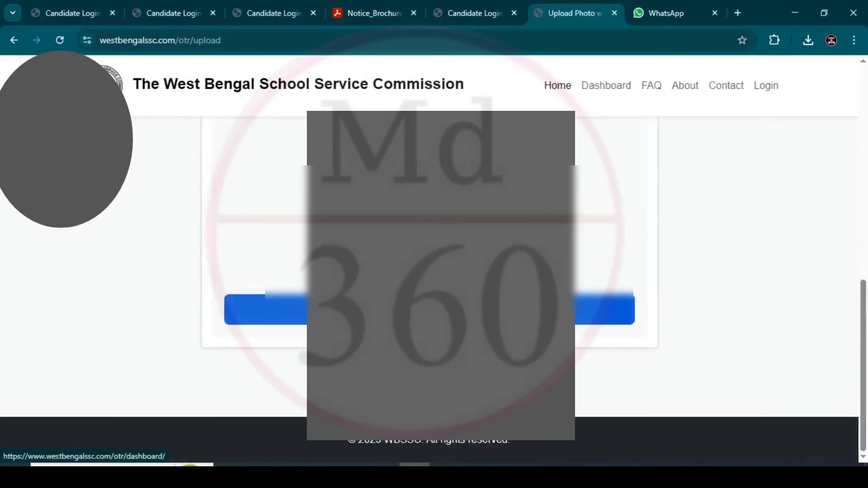
{"action": "left_click", "coordinate": [417, 319]}
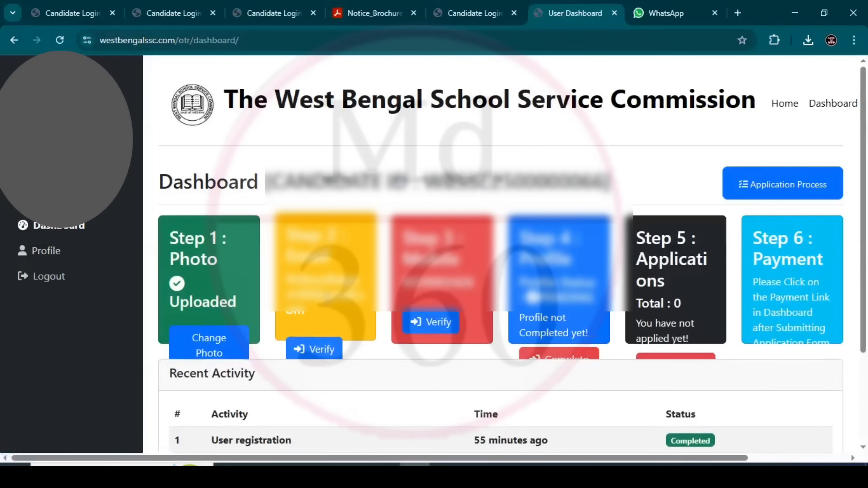
{"action": "left_click", "coordinate": [315, 349]}
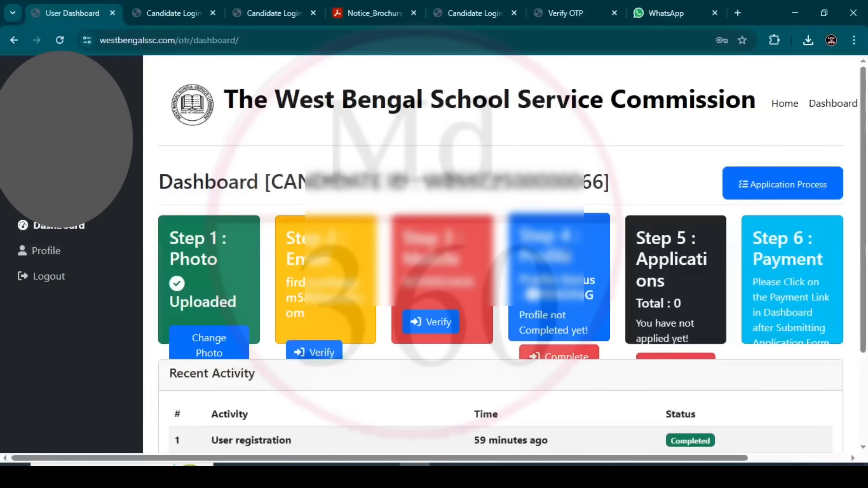
Verify the mobile number with the 6-digit OTP and return to the dashboard
{"action": "left_click", "coordinate": [431, 319]}
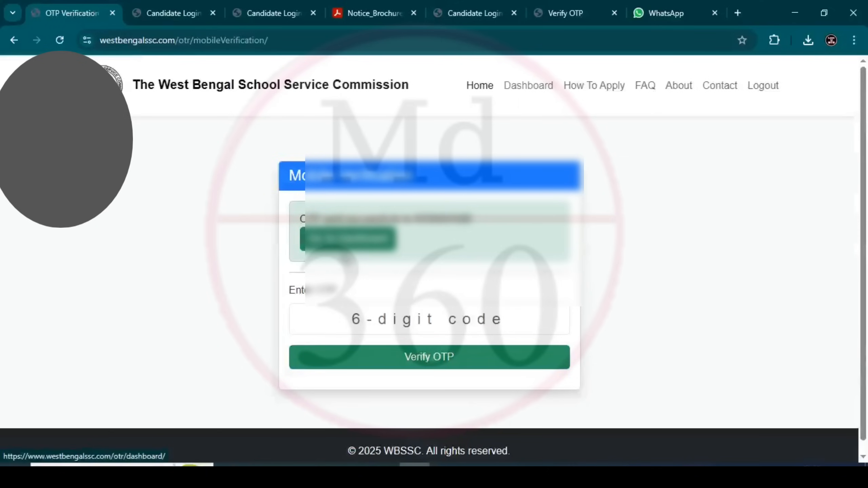
{"action": "left_click", "coordinate": [328, 329]}
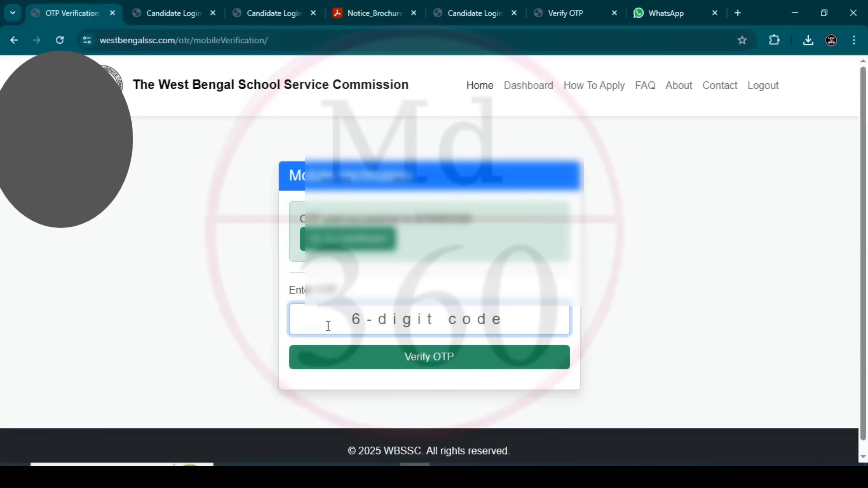
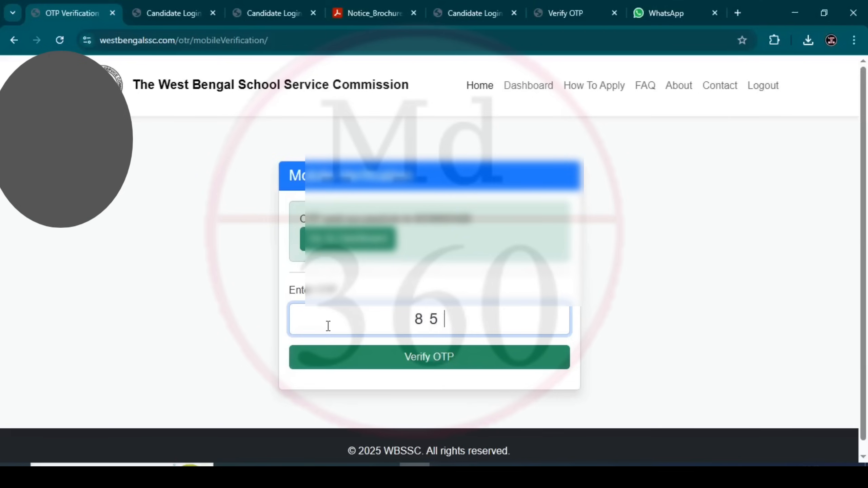
{"action": "key", "text": "Return"}
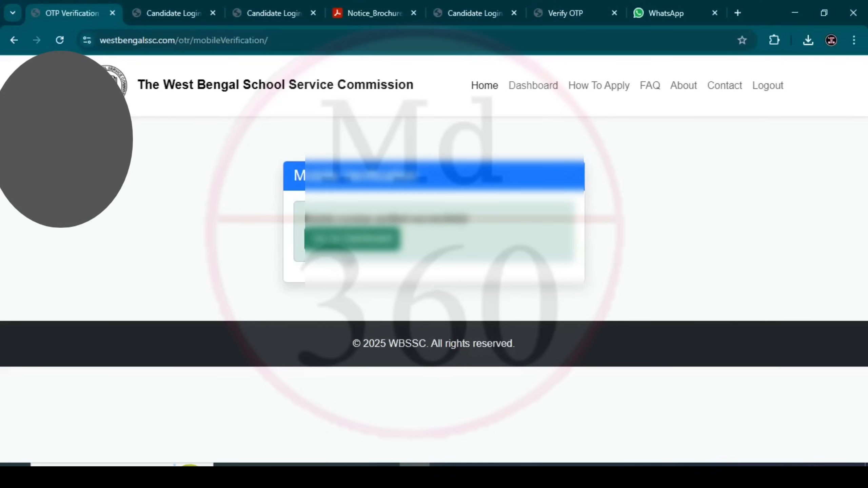
{"action": "left_click", "coordinate": [346, 244]}
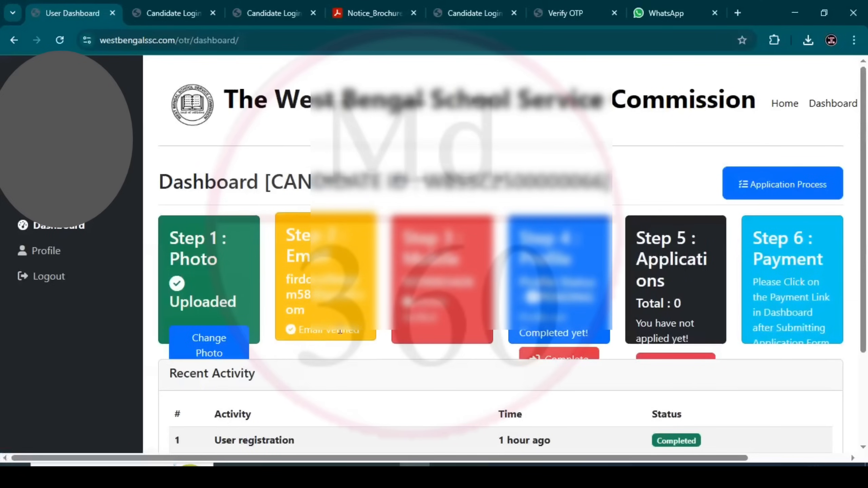
{"action": "scroll", "coordinate": [339, 330], "scroll_direction": "down", "scroll_amount": 1}
{"action": "scroll", "coordinate": [339, 330], "scroll_direction": "up", "scroll_amount": 1}
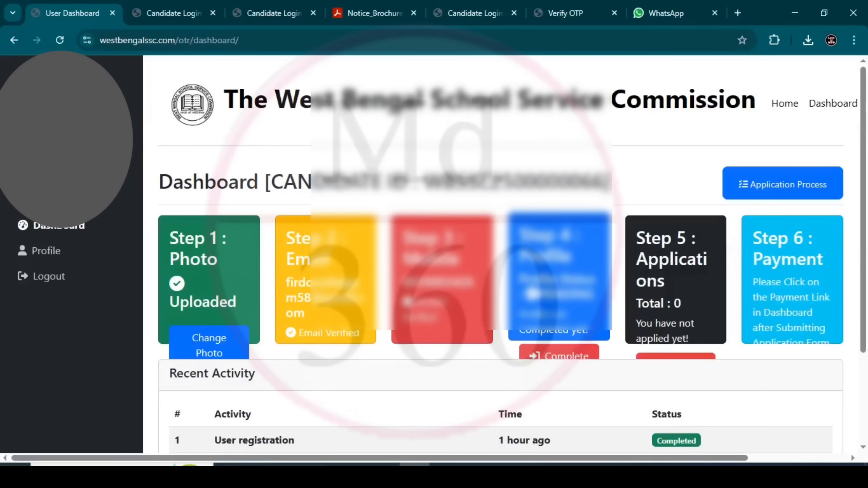
{"action": "scroll", "coordinate": [582, 333], "scroll_direction": "down", "scroll_amount": 1}
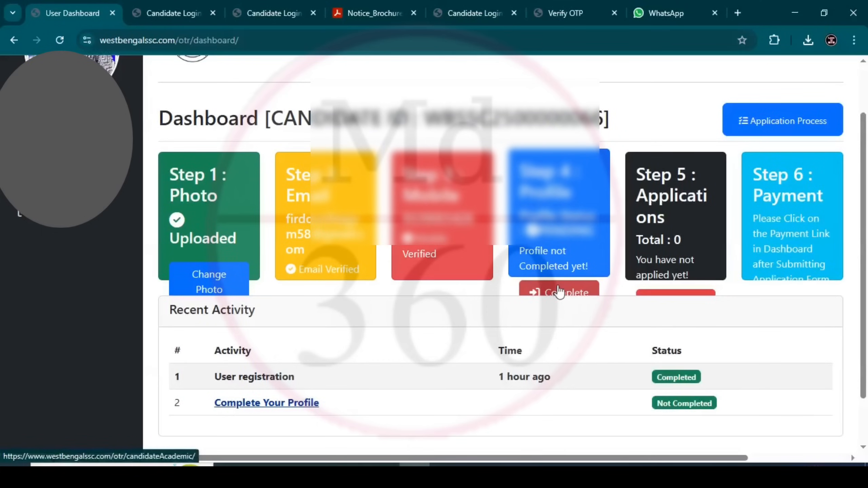
Open the Step 4 Profile form, review personal and address details, and continue to academic qualifications
{"action": "left_click", "coordinate": [558, 291]}
{"action": "scroll", "coordinate": [559, 291], "scroll_direction": "down", "scroll_amount": 1}
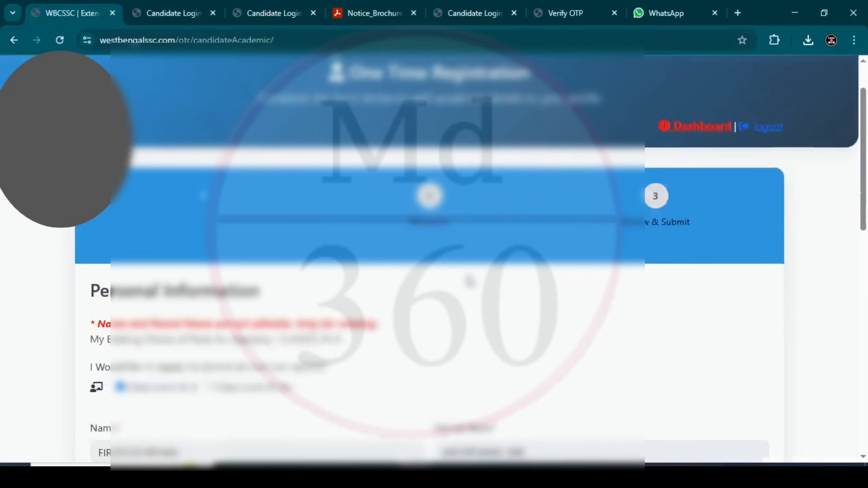
{"action": "scroll", "coordinate": [558, 291], "scroll_direction": "down", "scroll_amount": 1}
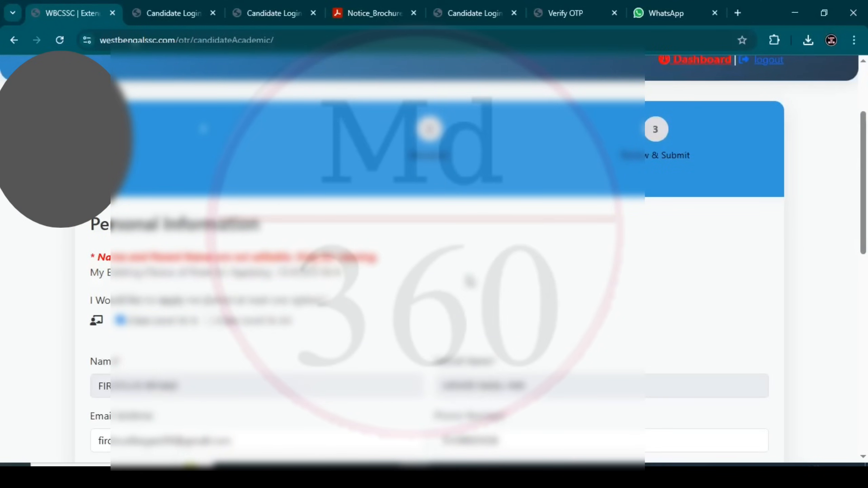
{"action": "scroll", "coordinate": [194, 345], "scroll_direction": "down", "scroll_amount": 6}
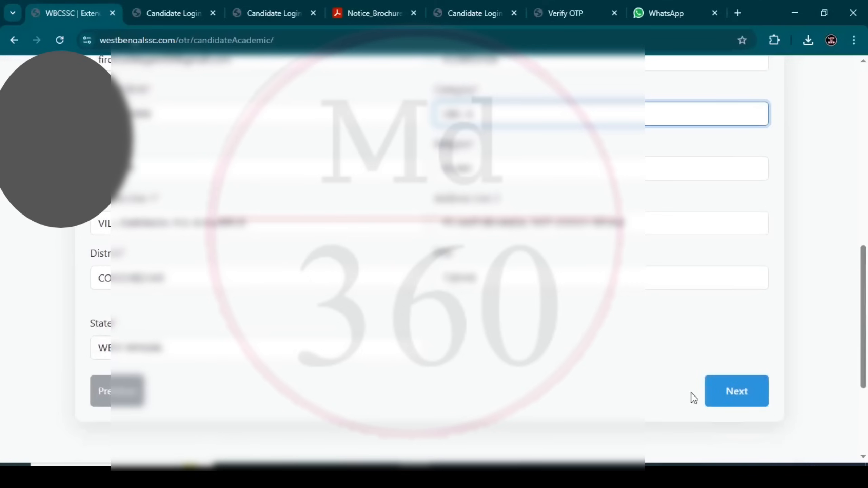
{"action": "left_click", "coordinate": [728, 393]}
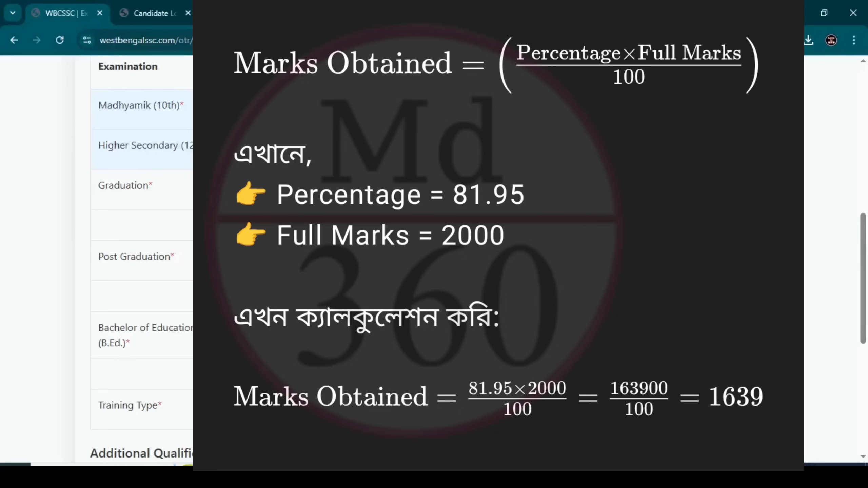
Confirm Training Type B.ED in the academic qualifications and proceed to Review Your Profile
{"action": "scroll", "coordinate": [429, 360], "scroll_direction": "up", "scroll_amount": 1}
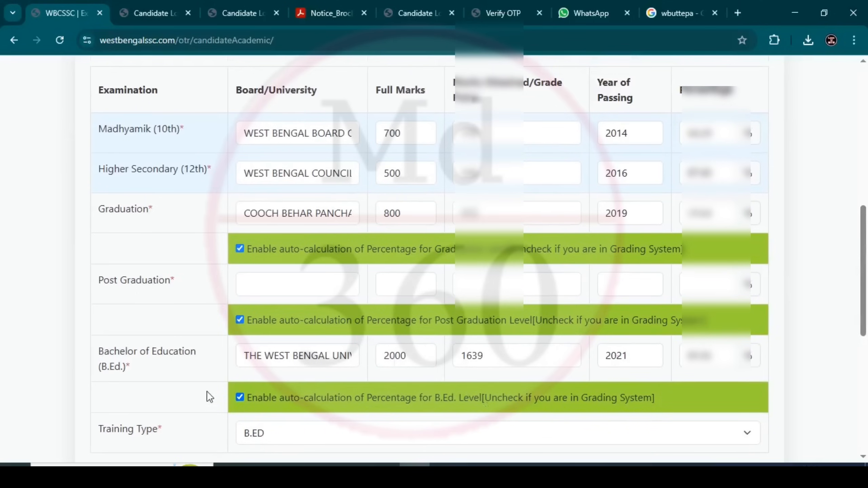
{"action": "scroll", "coordinate": [207, 392], "scroll_direction": "down", "scroll_amount": 2}
{"action": "left_click", "coordinate": [329, 371]}
{"action": "scroll", "coordinate": [330, 372], "scroll_direction": "down", "scroll_amount": 4}
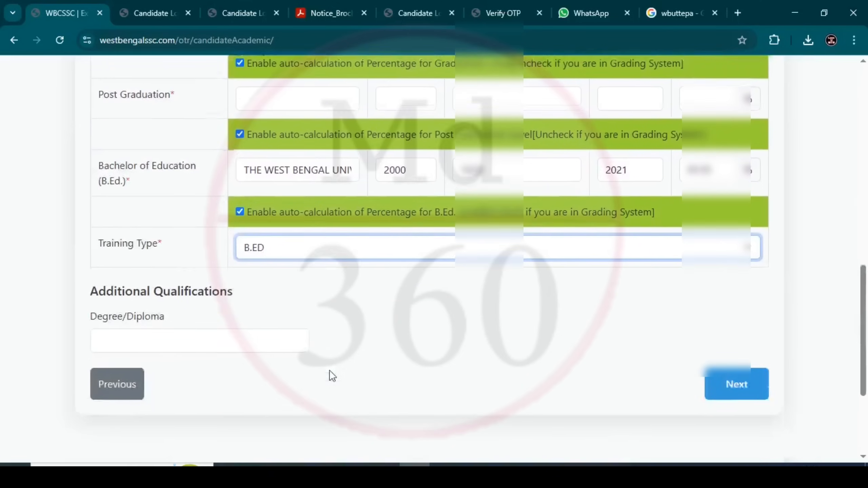
{"action": "left_click", "coordinate": [195, 341]}
{"action": "left_click", "coordinate": [431, 342]}
{"action": "left_click", "coordinate": [734, 385]}
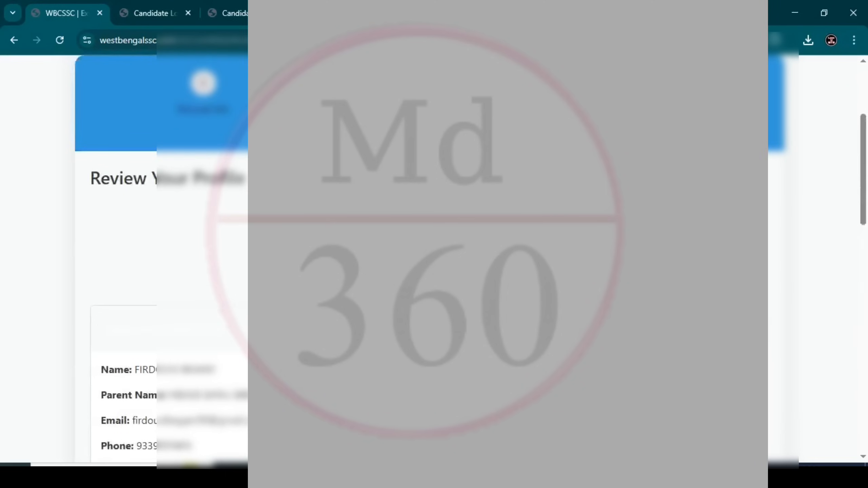
{"action": "scroll", "coordinate": [8, 260], "scroll_direction": "down", "scroll_amount": 4}
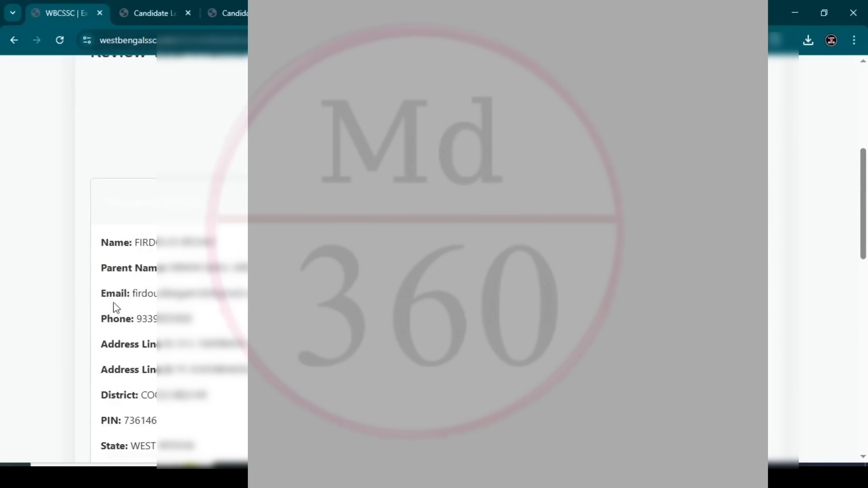
{"action": "scroll", "coordinate": [198, 329], "scroll_direction": "down", "scroll_amount": 4}
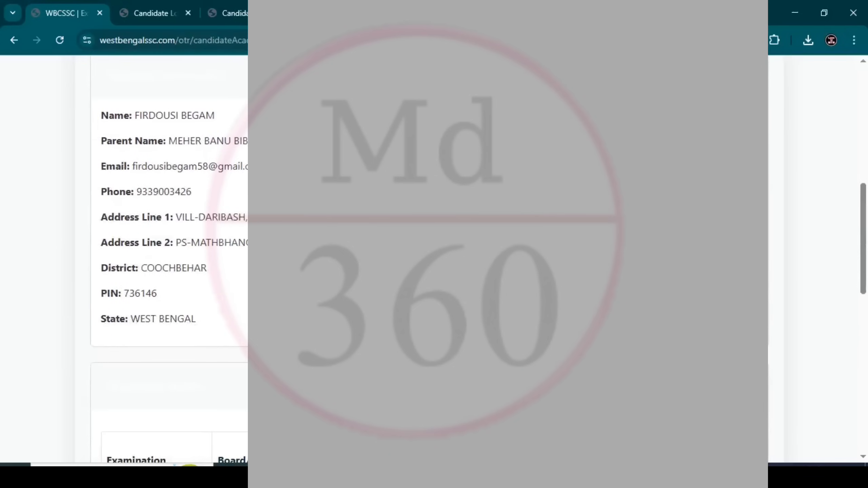
{"action": "scroll", "coordinate": [161, 260], "scroll_direction": "up", "scroll_amount": 6}
{"action": "scroll", "coordinate": [160, 259], "scroll_direction": "down", "scroll_amount": 14}
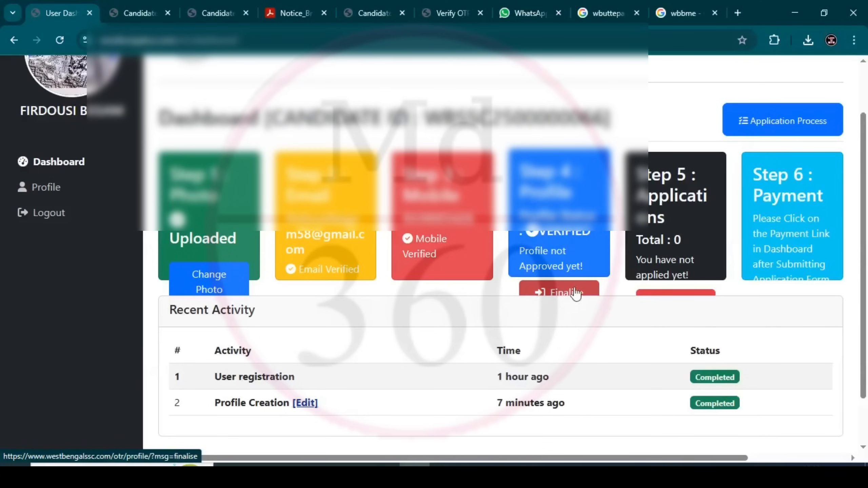
Finalize the candidate profile submission from the dashboard and confirm it in the warning dialog
{"action": "left_click", "coordinate": [575, 293]}
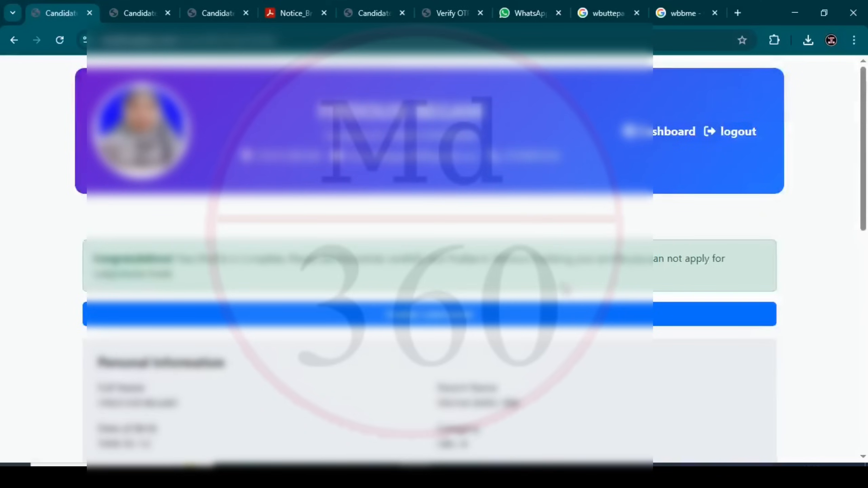
{"action": "scroll", "coordinate": [542, 277], "scroll_direction": "down", "scroll_amount": 6}
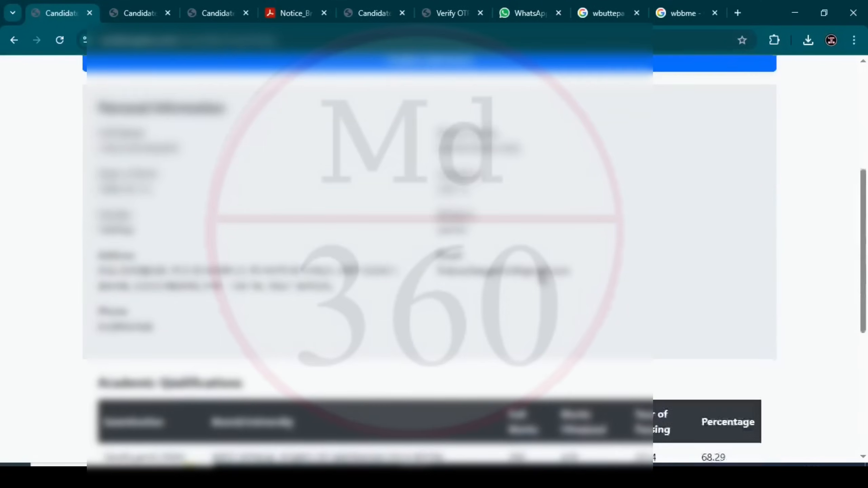
{"action": "scroll", "coordinate": [542, 278], "scroll_direction": "down", "scroll_amount": 2}
{"action": "scroll", "coordinate": [419, 219], "scroll_direction": "up", "scroll_amount": 7}
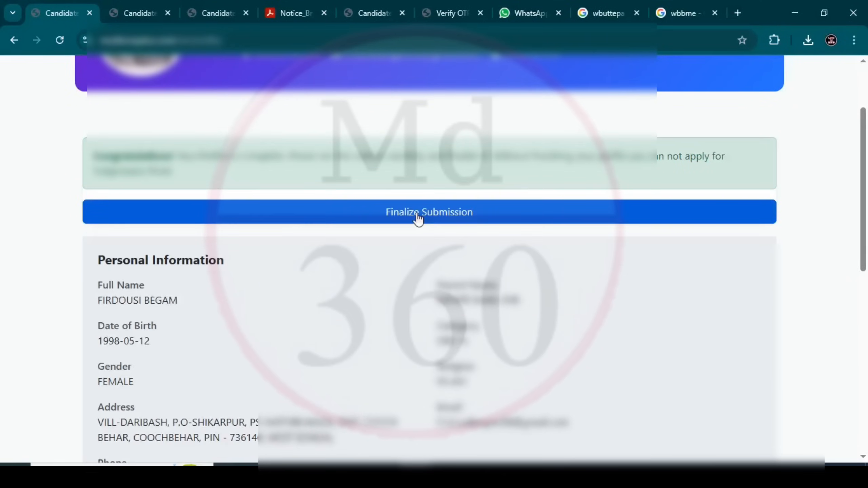
{"action": "left_click", "coordinate": [419, 219]}
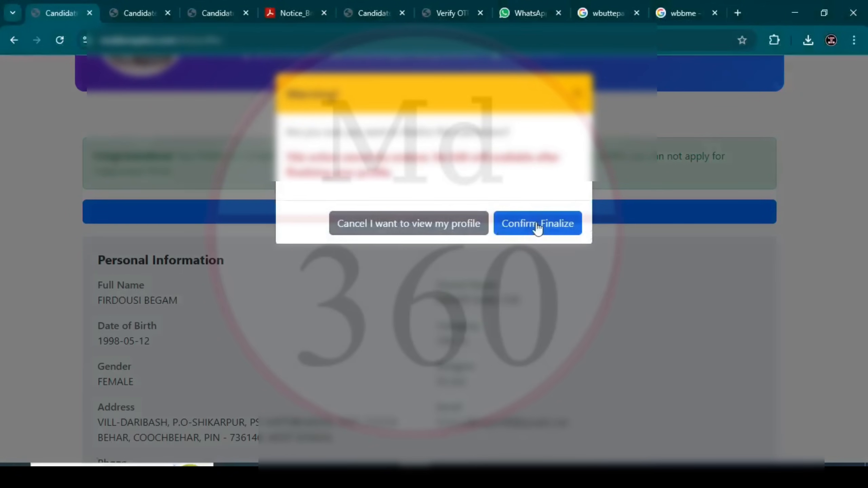
{"action": "left_click", "coordinate": [538, 226]}
Choose Class Level IX-X for the application
{"action": "scroll", "coordinate": [450, 242], "scroll_direction": "down", "scroll_amount": 2}
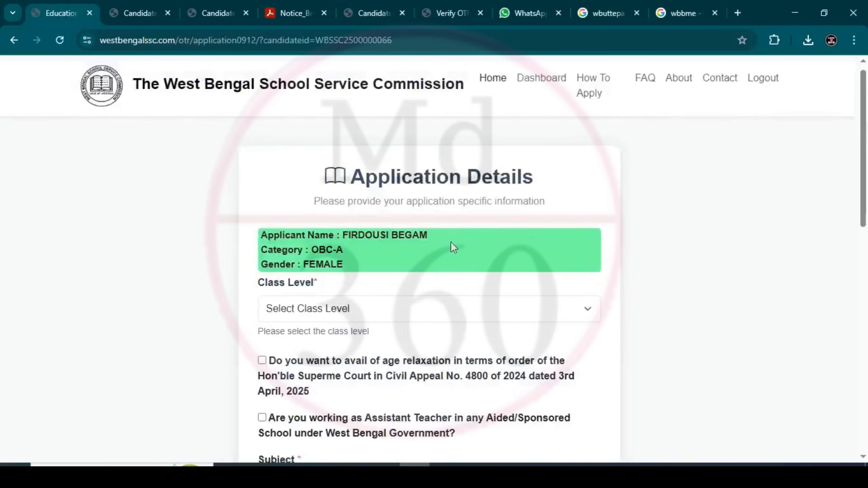
{"action": "scroll", "coordinate": [450, 242], "scroll_direction": "up", "scroll_amount": 2}
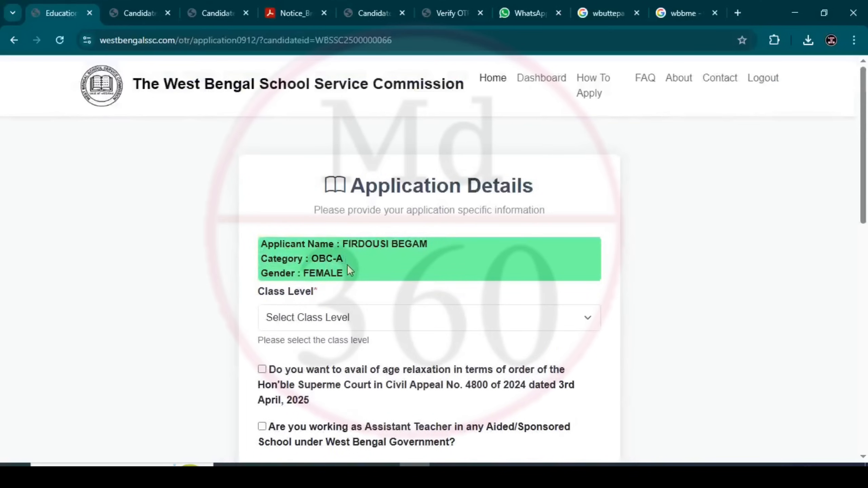
{"action": "left_click", "coordinate": [349, 318]}
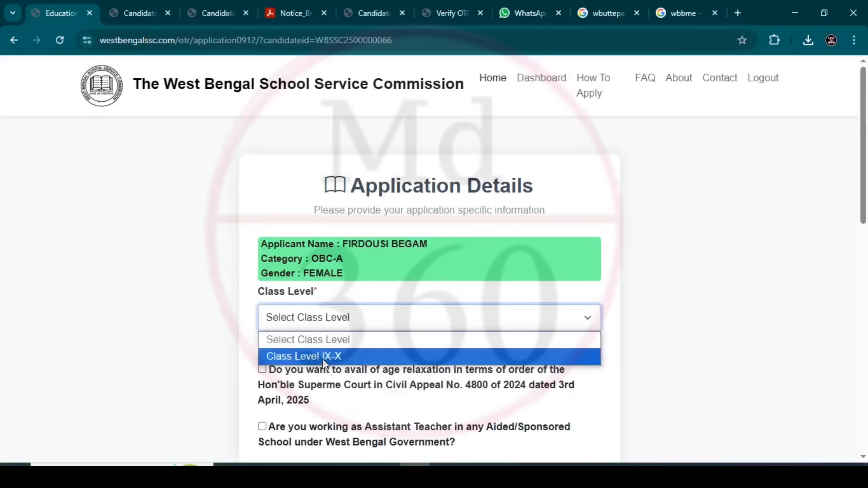
{"action": "left_click", "coordinate": [322, 358]}
Leave the age-relaxation option unticked so the Old Roll Number field stays hidden
{"action": "scroll", "coordinate": [322, 358], "scroll_direction": "down", "scroll_amount": 4}
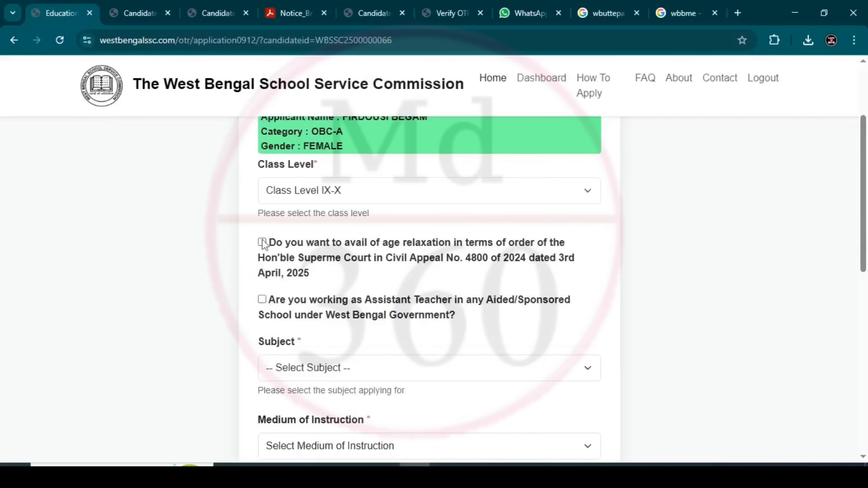
{"action": "left_click", "coordinate": [261, 242]}
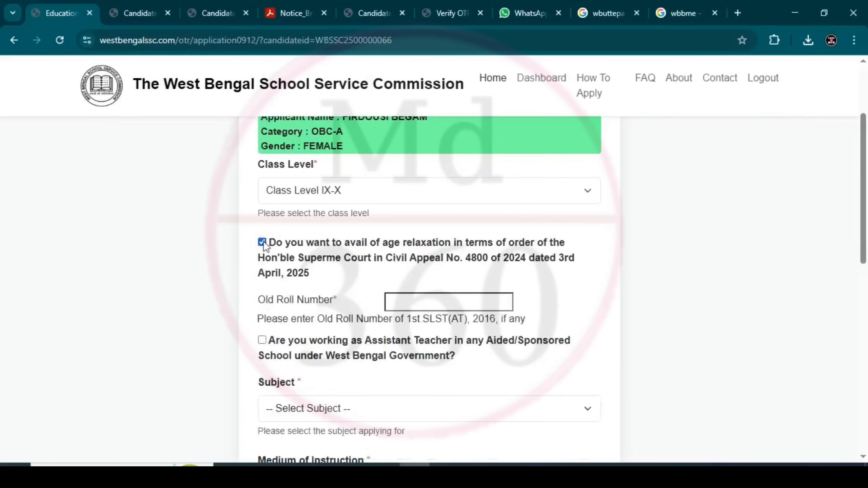
{"action": "left_click", "coordinate": [263, 241]}
{"action": "left_click", "coordinate": [262, 241]}
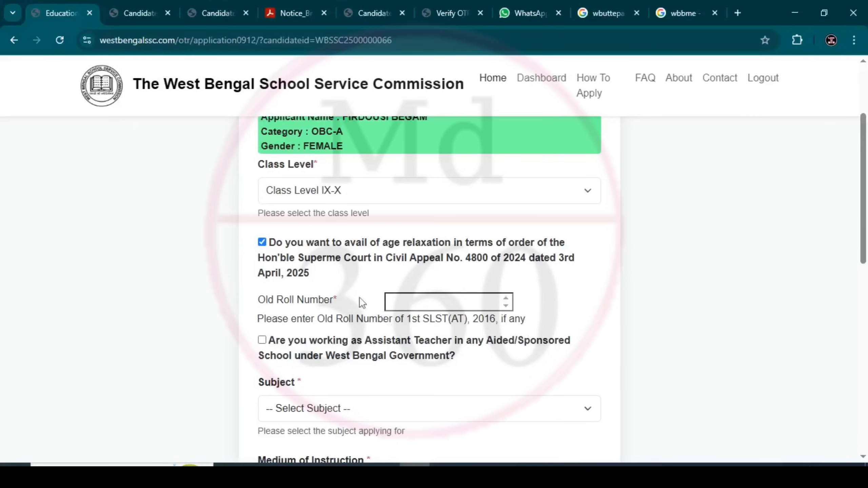
{"action": "left_click", "coordinate": [262, 243]}
Tick the Assistant Teacher question, review the Teacher Code, School Code and School Name fields, then untick it
{"action": "left_click", "coordinate": [262, 300]}
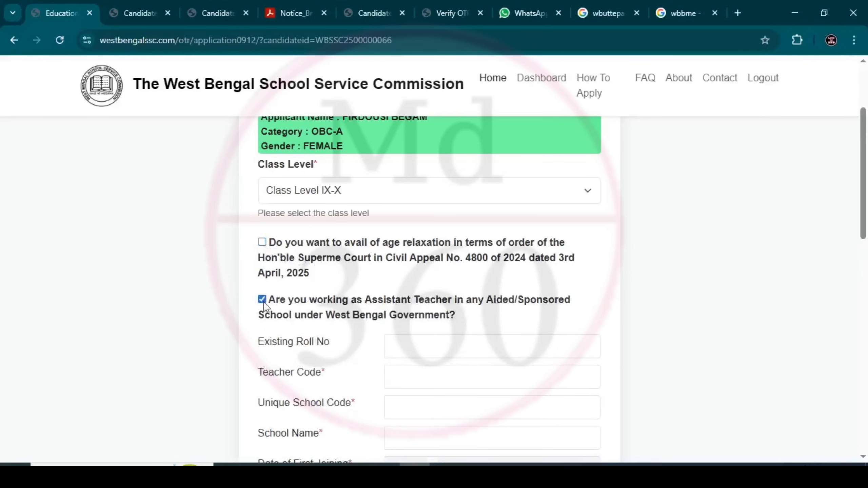
{"action": "scroll", "coordinate": [266, 303], "scroll_direction": "down", "scroll_amount": 2}
{"action": "scroll", "coordinate": [279, 284], "scroll_direction": "down", "scroll_amount": 2}
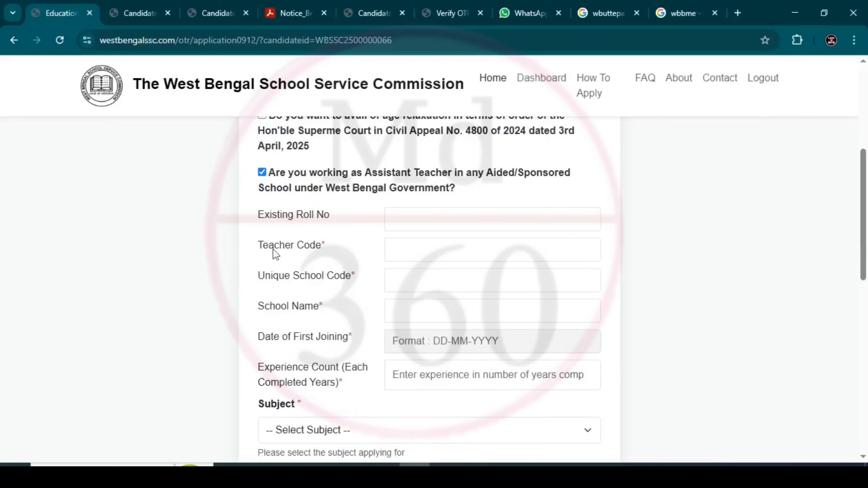
{"action": "left_click_drag", "start_coordinate": [265, 247], "coordinate": [348, 251]}
{"action": "left_click", "coordinate": [348, 251]}
{"action": "left_click_drag", "start_coordinate": [261, 278], "coordinate": [372, 281]}
{"action": "left_click", "coordinate": [372, 282]}
{"action": "left_click_drag", "start_coordinate": [256, 314], "coordinate": [328, 317]}
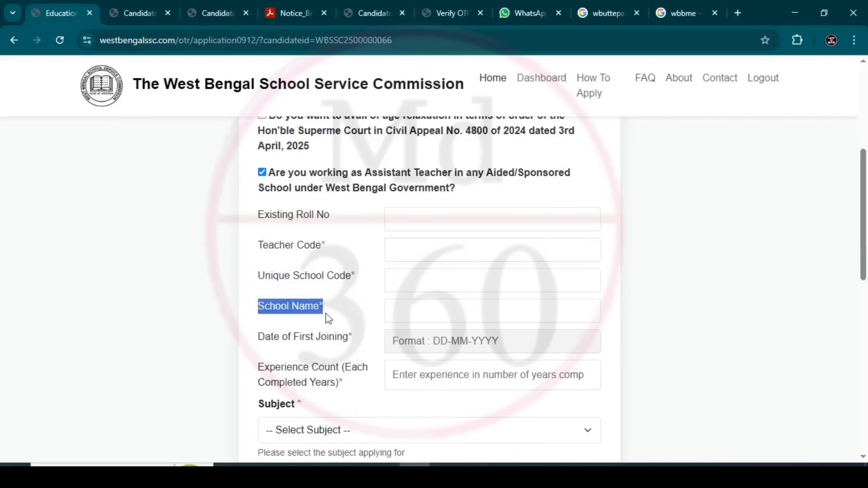
{"action": "left_click", "coordinate": [328, 315]}
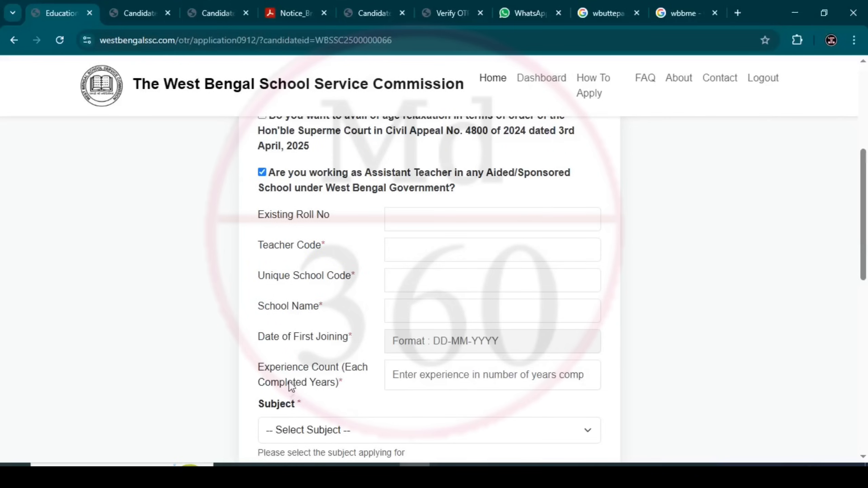
{"action": "left_click", "coordinate": [262, 172]}
Select BENGALI(GRAD) as the subject and Bengali as the medium of instruction
{"action": "left_click", "coordinate": [312, 241]}
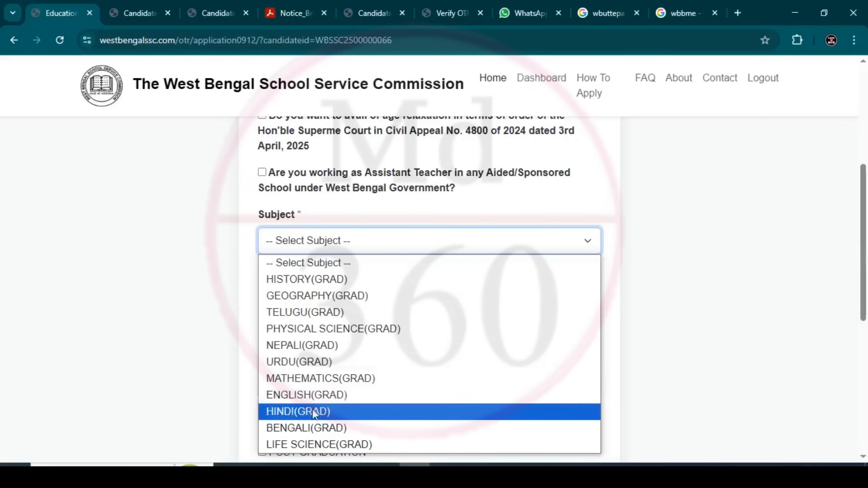
{"action": "left_click", "coordinate": [312, 428]}
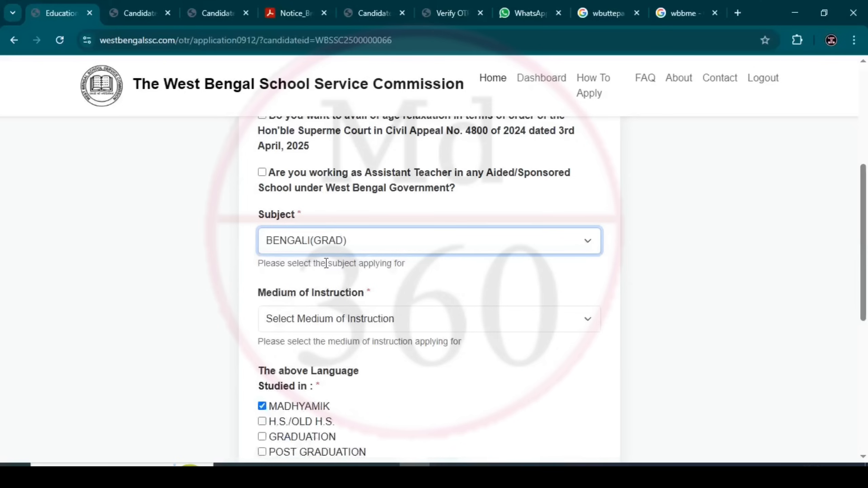
{"action": "left_click", "coordinate": [296, 317]}
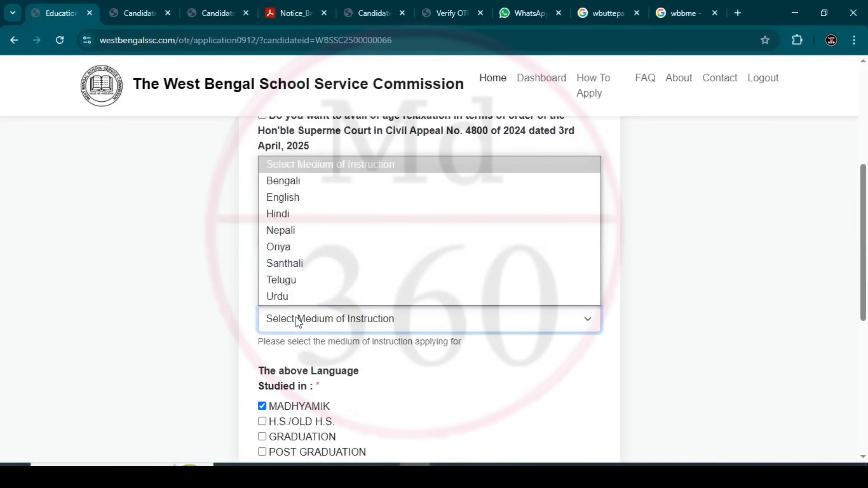
{"action": "left_click", "coordinate": [307, 181]}
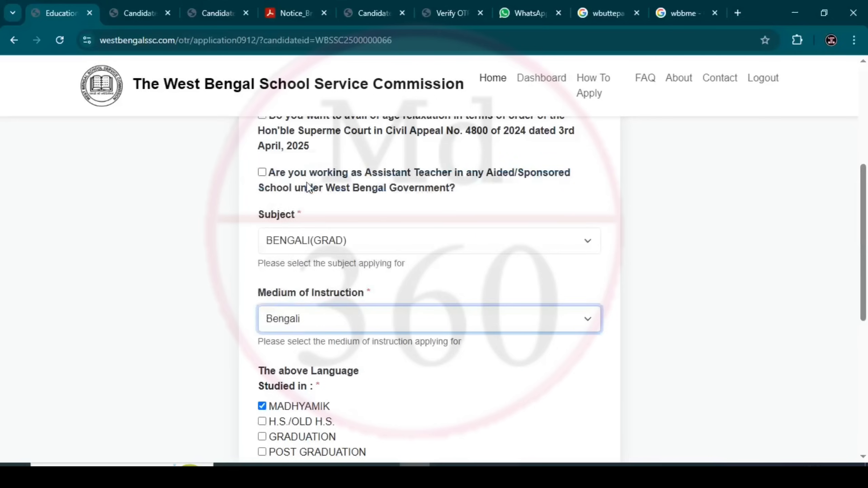
Mark H.S./OLD H.S. and GRADUATION as the levels studied
{"action": "scroll", "coordinate": [323, 284], "scroll_direction": "down", "scroll_amount": 2}
{"action": "scroll", "coordinate": [323, 279], "scroll_direction": "down", "scroll_amount": 2}
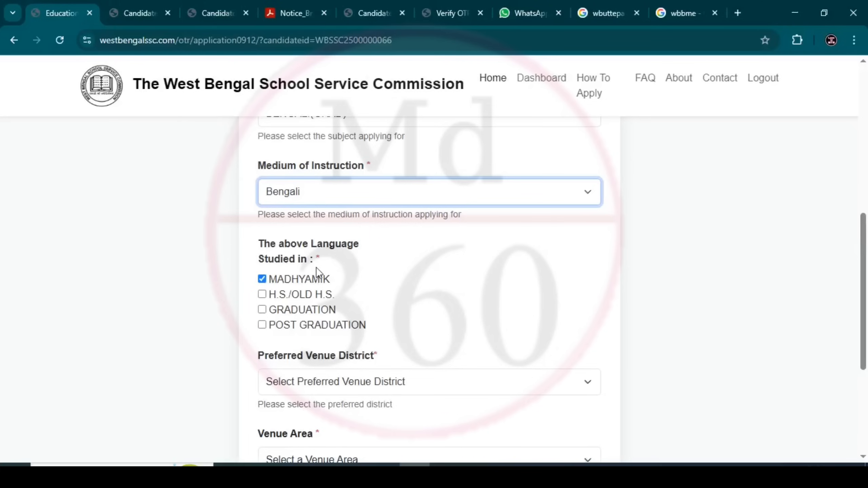
{"action": "left_click", "coordinate": [263, 296]}
{"action": "left_click", "coordinate": [264, 296]}
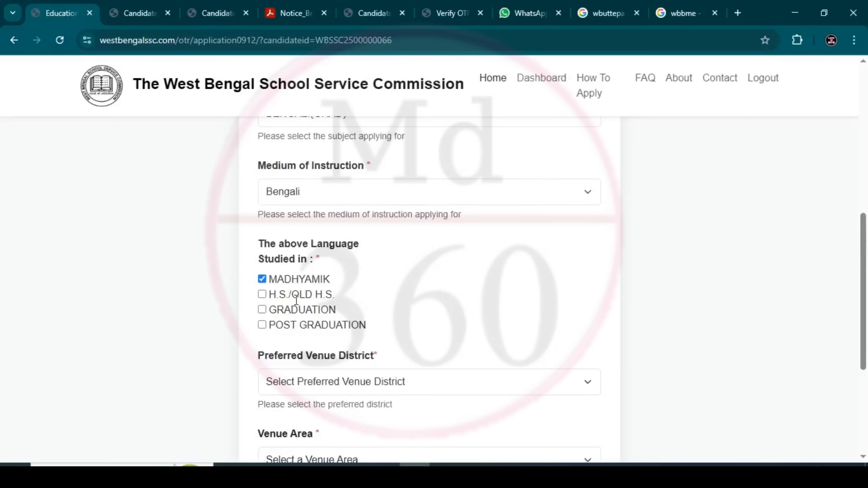
{"action": "left_click", "coordinate": [262, 295]}
{"action": "left_click", "coordinate": [263, 310]}
{"action": "scroll", "coordinate": [338, 330], "scroll_direction": "down", "scroll_amount": 3}
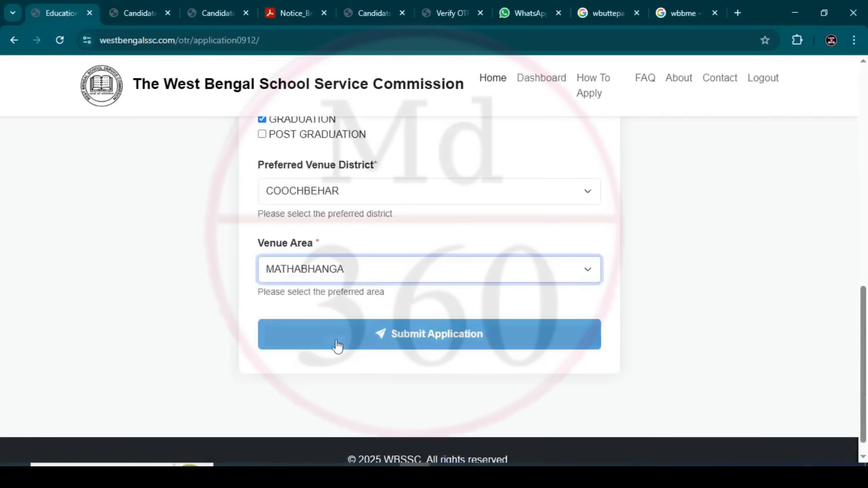
Submit the application, confirm the data is correct, and open the submitted form as a PDF
{"action": "left_click", "coordinate": [338, 347]}
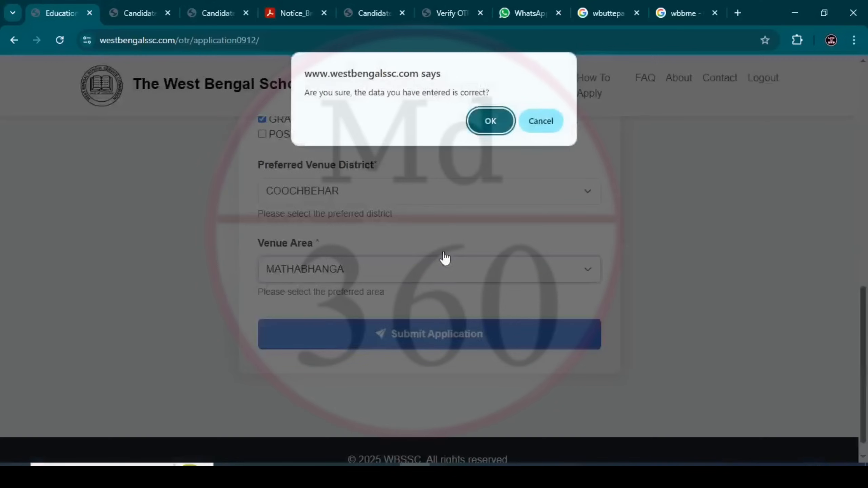
{"action": "left_click", "coordinate": [480, 120]}
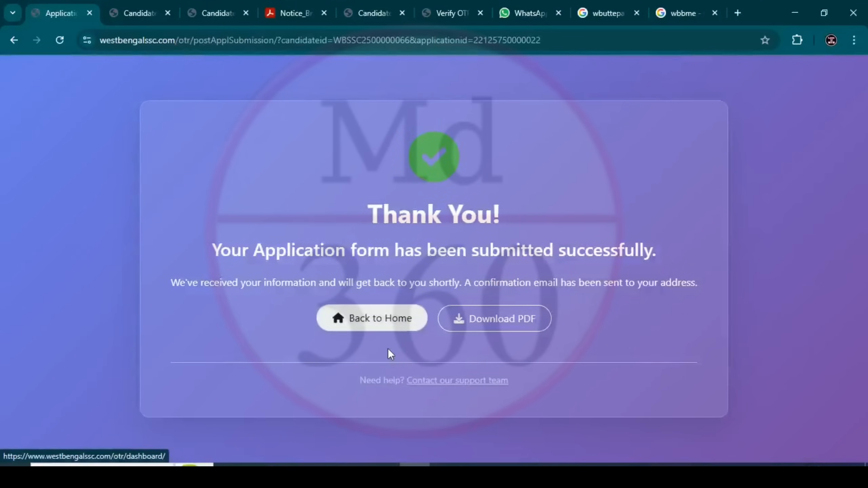
{"action": "left_click", "coordinate": [491, 330]}
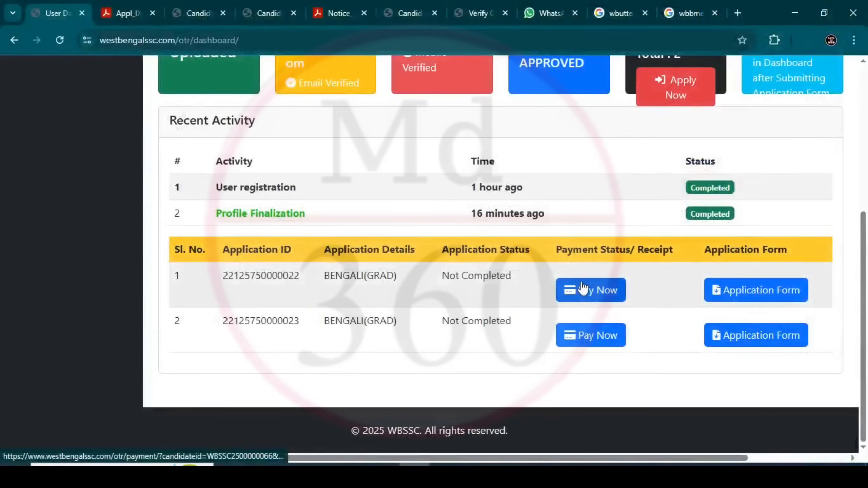
{"action": "left_click", "coordinate": [577, 291]}
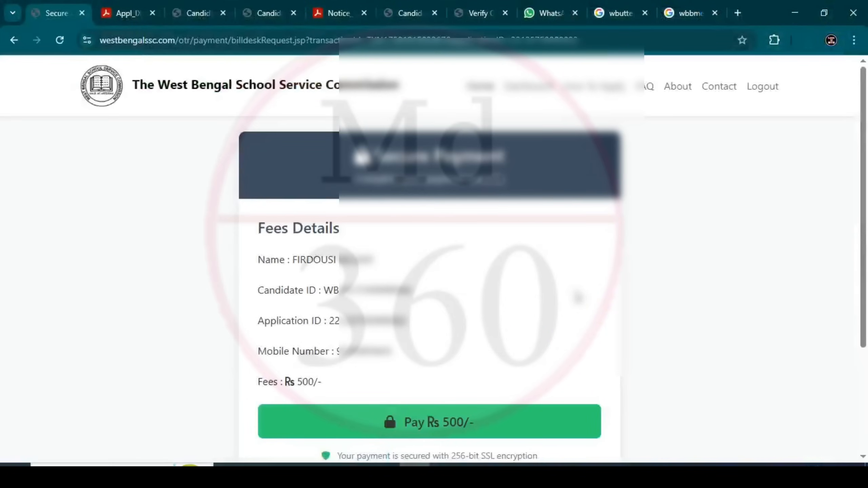
{"action": "scroll", "coordinate": [401, 316], "scroll_direction": "down", "scroll_amount": 2}
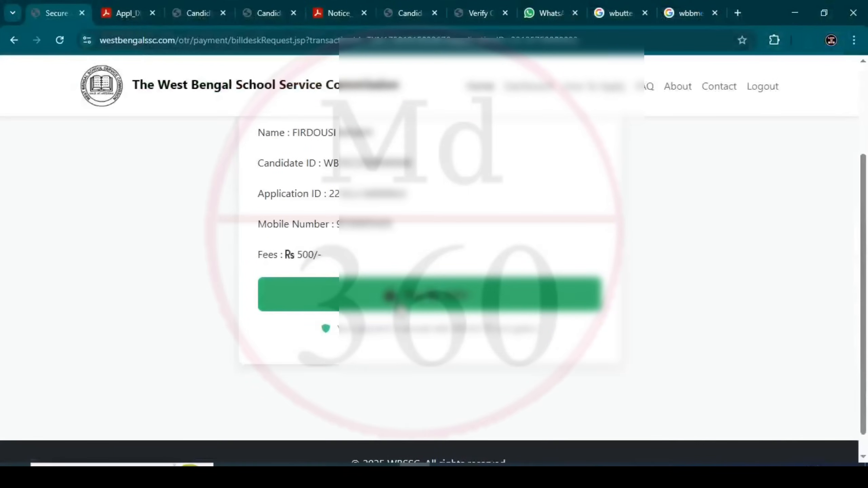
{"action": "left_click", "coordinate": [398, 301]}
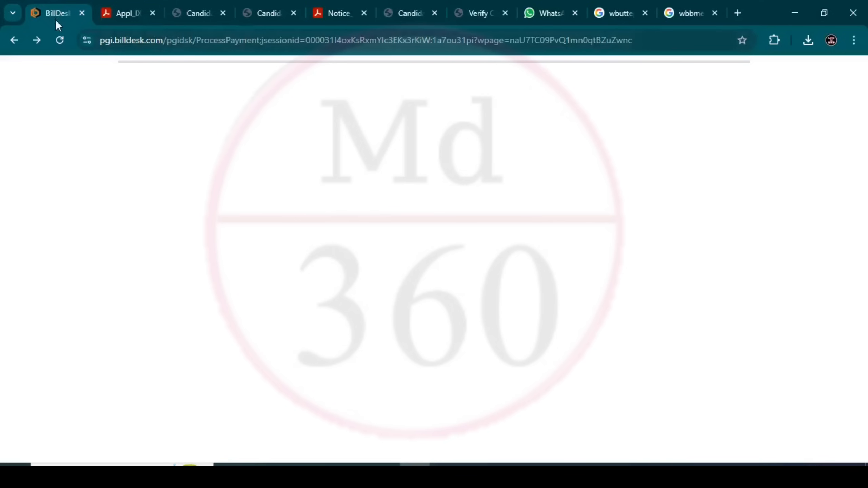
{"action": "left_click", "coordinate": [59, 41]}
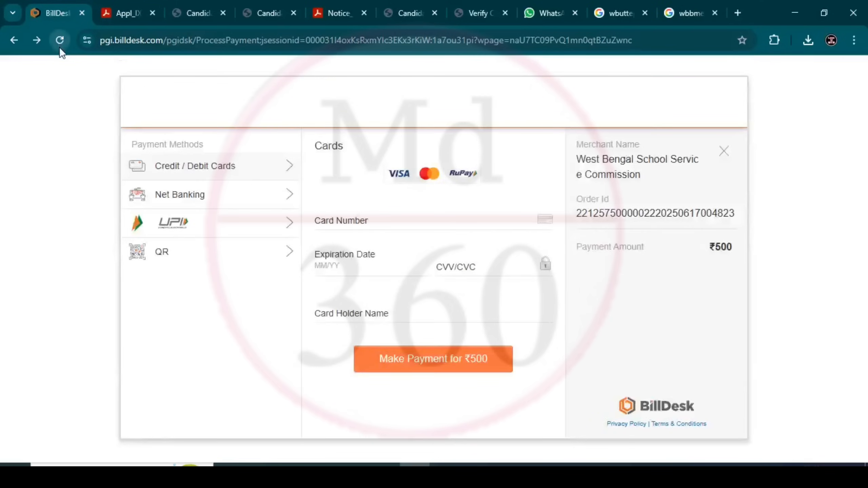
{"action": "left_click", "coordinate": [14, 41]}
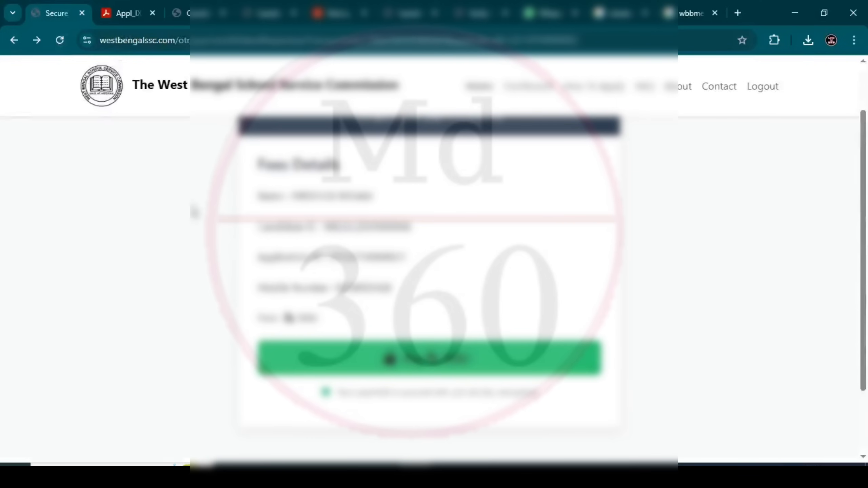
{"action": "left_click", "coordinate": [13, 49]}
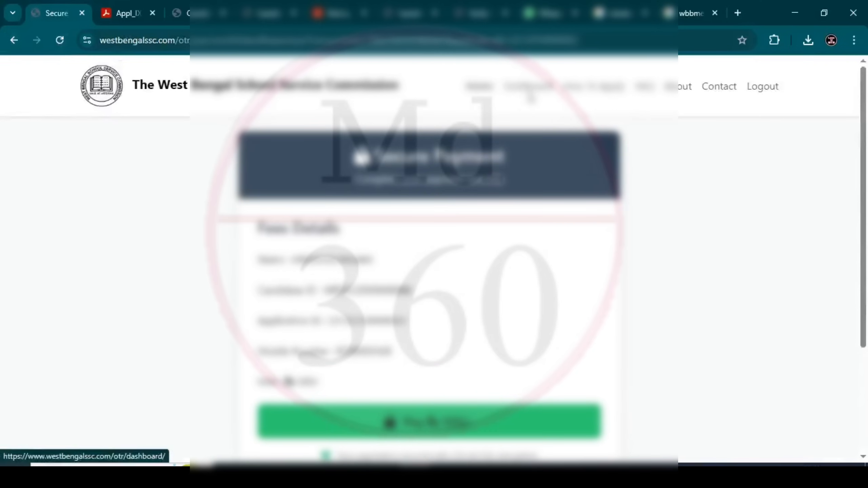
{"action": "left_click", "coordinate": [529, 88]}
{"action": "scroll", "coordinate": [542, 222], "scroll_direction": "down", "scroll_amount": 6}
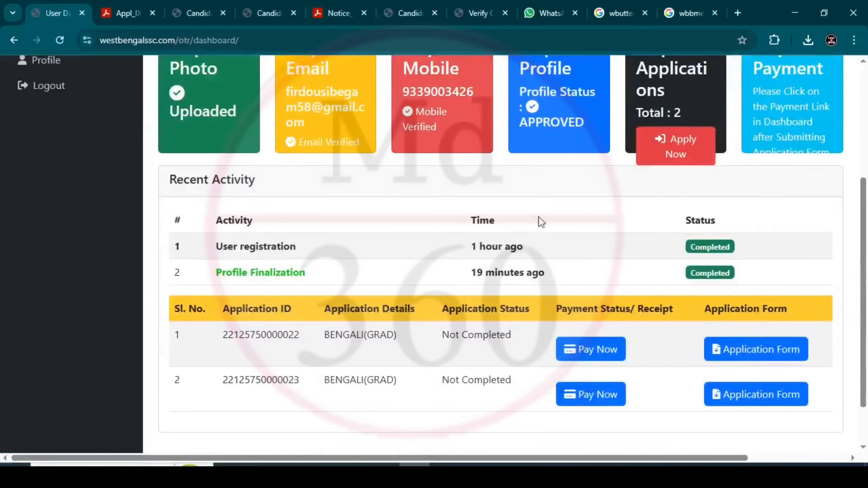
{"action": "scroll", "coordinate": [541, 222], "scroll_direction": "up", "scroll_amount": 6}
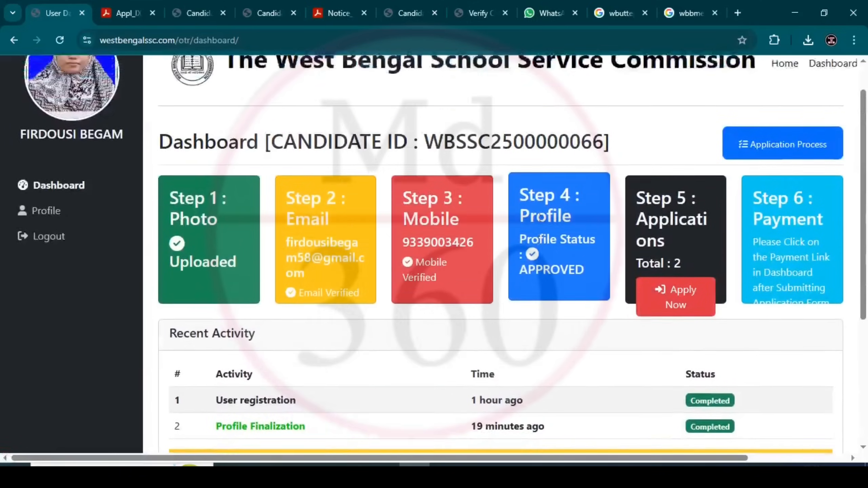